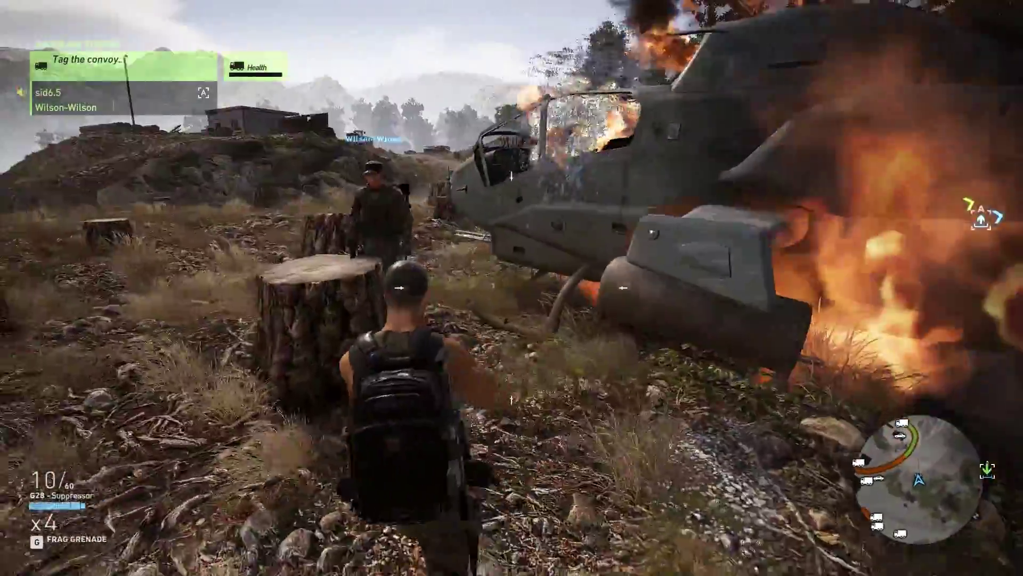
- Walk the character backwards away from the burning helicopter wreck
key(s)
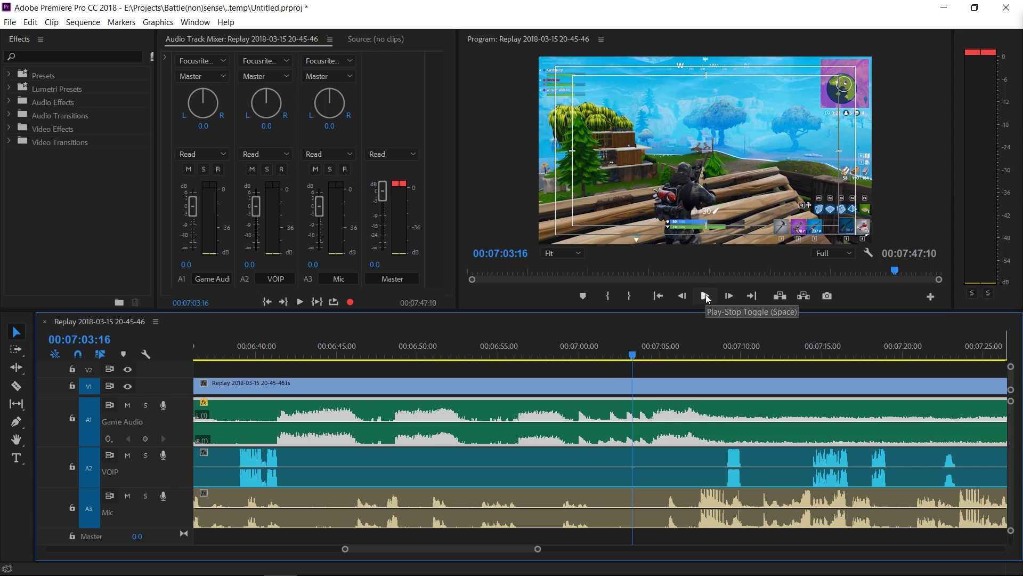
- Play the sequence up to the victory moment and apply an Audio Gain of 3 to the Game Audio clip
click(705, 297)
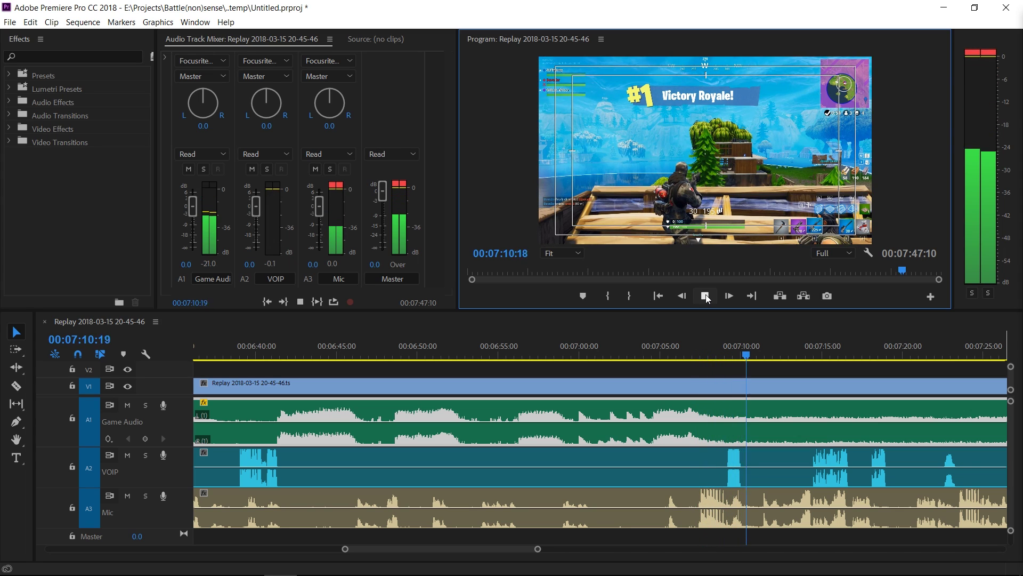
click(705, 296)
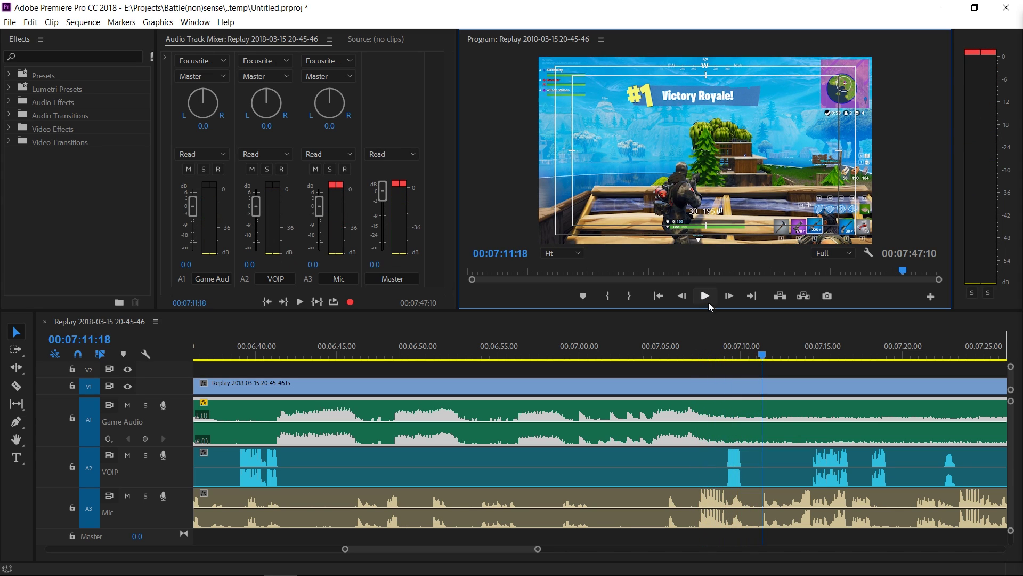
right_click(761, 410)
click(806, 456)
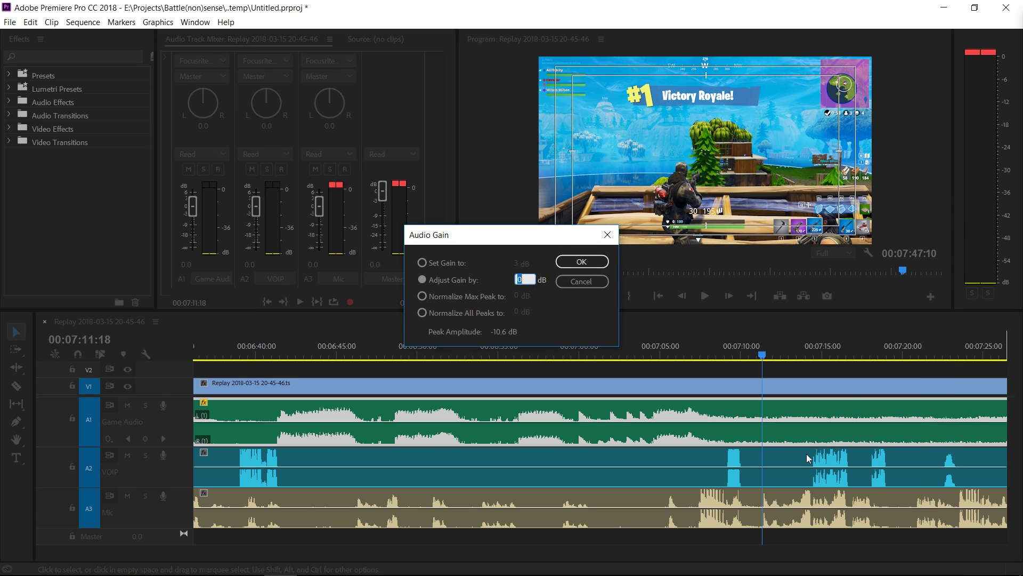
text(3)
key(Return)
- Enter a negative Audio Gain for the VOIP clip and confirm the Mic clip's gain adjustment
right_click(782, 459)
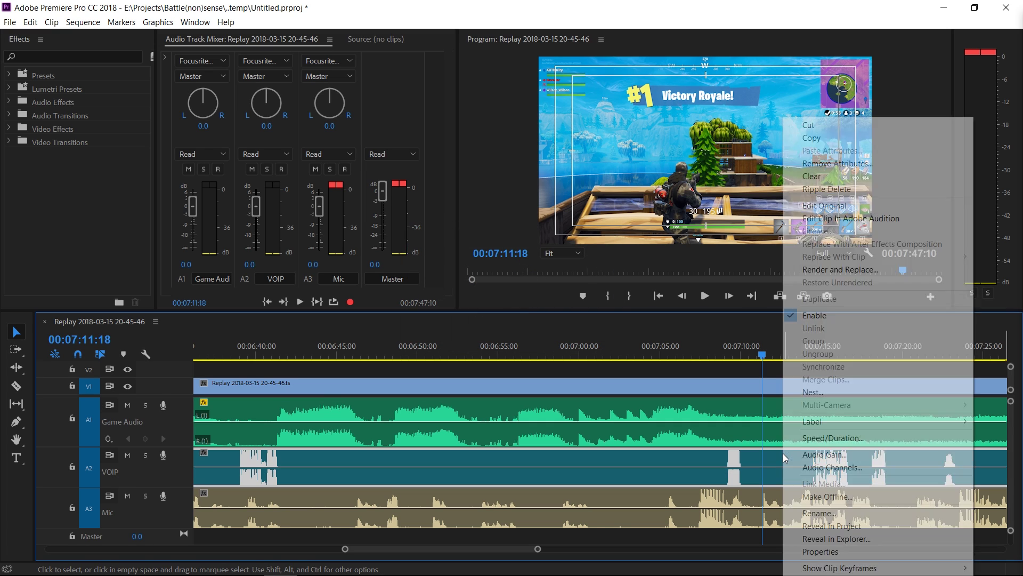
click(814, 454)
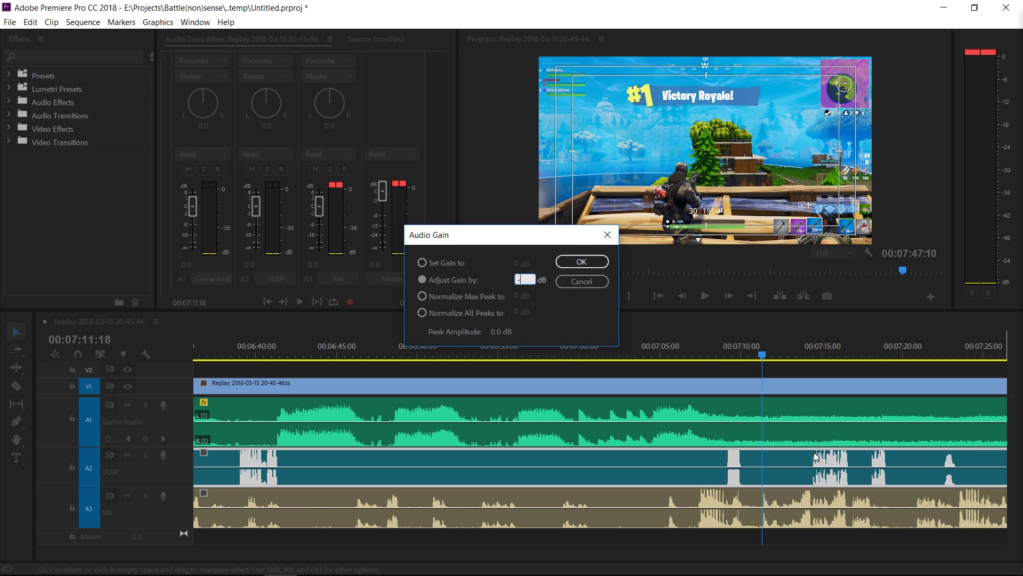
text(-)
key(Return)
right_click(753, 464)
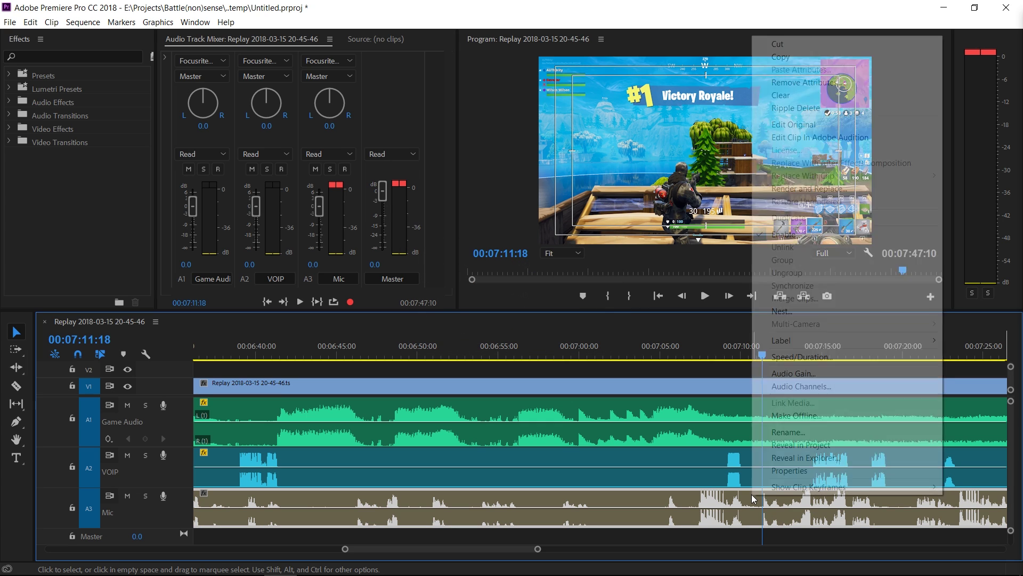
click(801, 374)
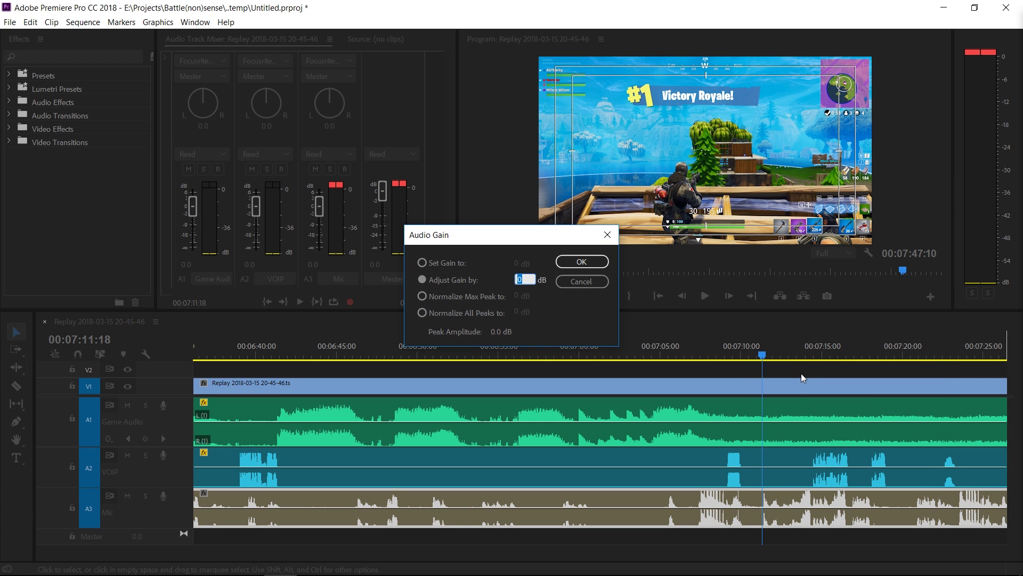
key(Return)
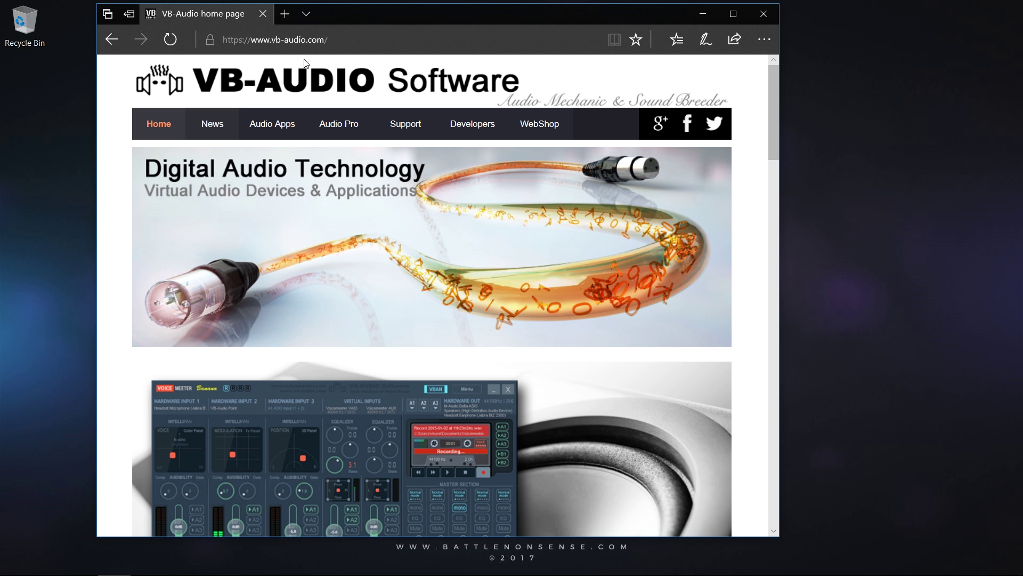
- Download VBCABLE_Driver_Pack43.zip from VB-Audio's virtual cable page
click(272, 124)
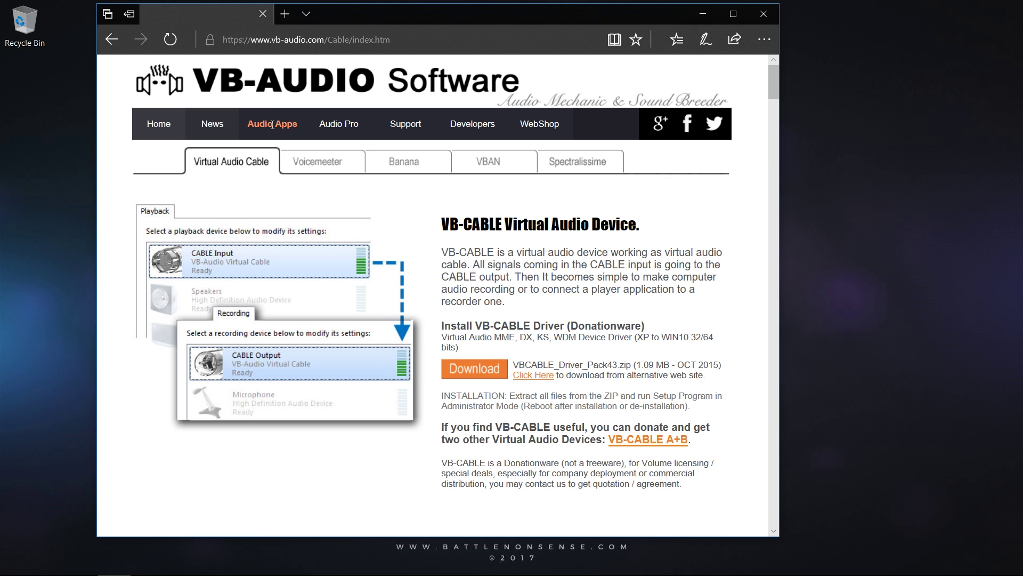
click(481, 368)
click(558, 516)
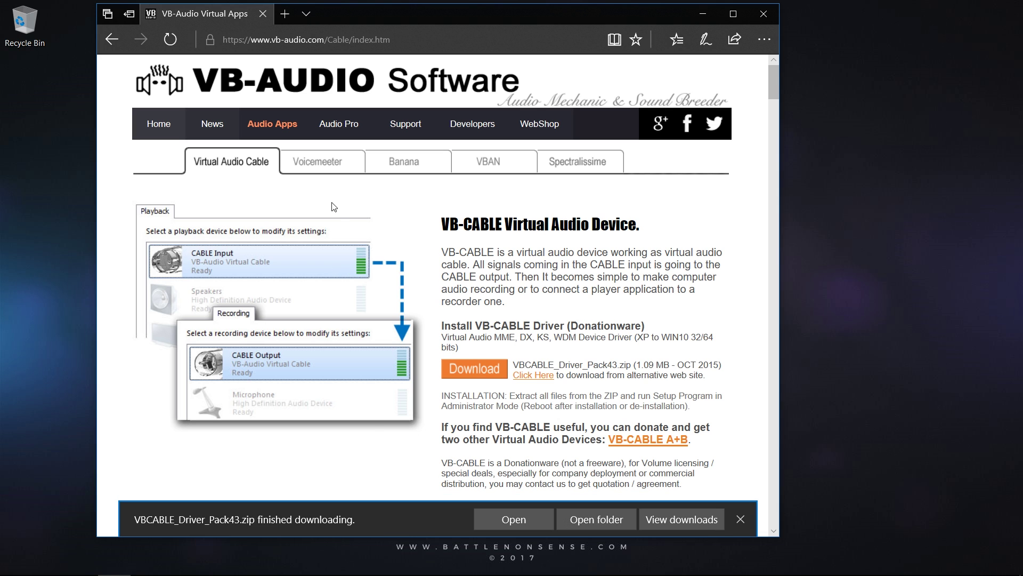
- Download the Voicemeeter 1.0.6.0 ZIP package and show both downloads in their folder
click(322, 162)
scroll(360, 282, down, 8)
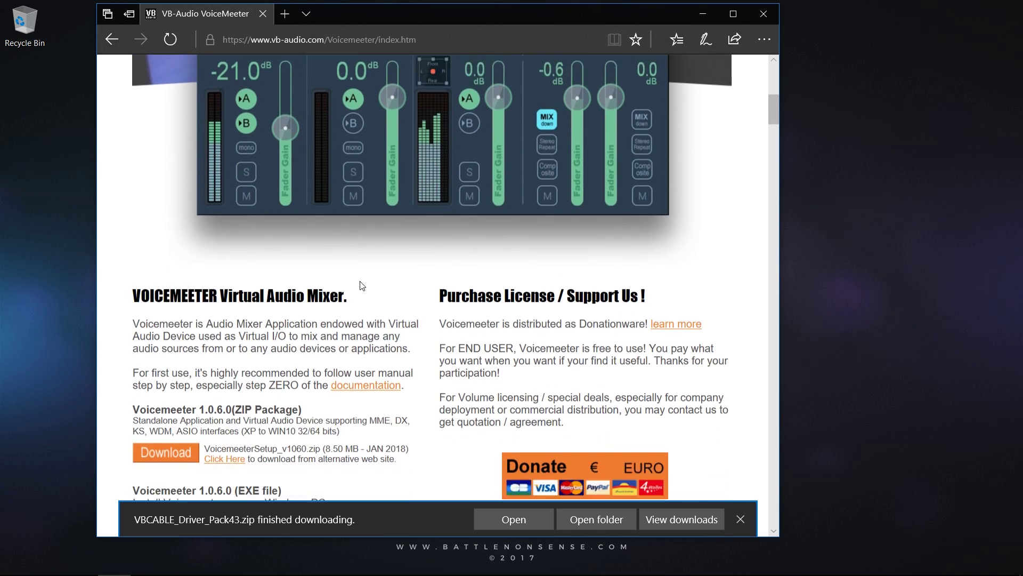
scroll(360, 285, down, 5)
click(166, 201)
click(562, 512)
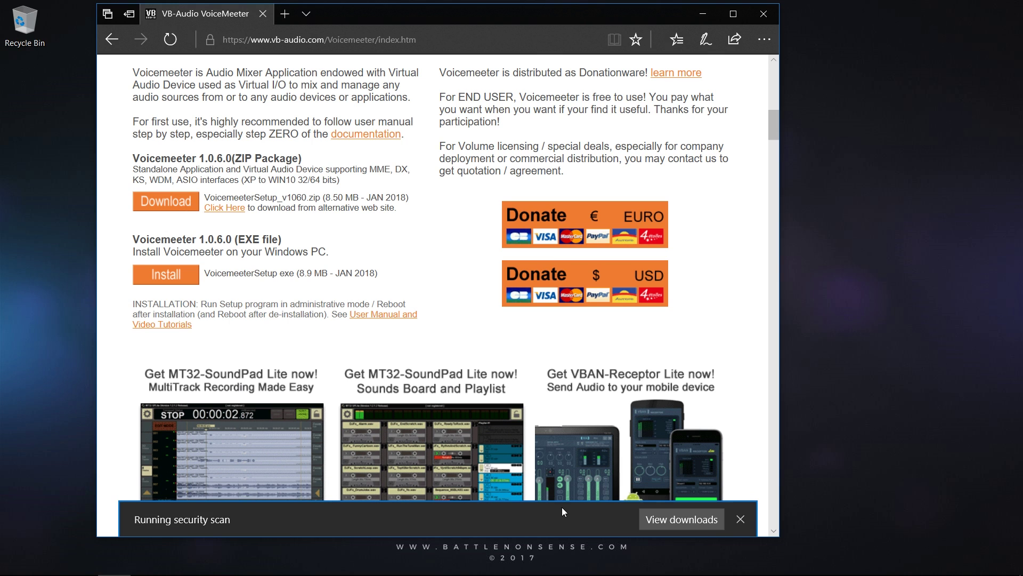
click(580, 520)
- Extract the Voicemeeter zip and install Voicemeeter with VoicemeeterSetup.exe, approving the audio driver
right_click(371, 243)
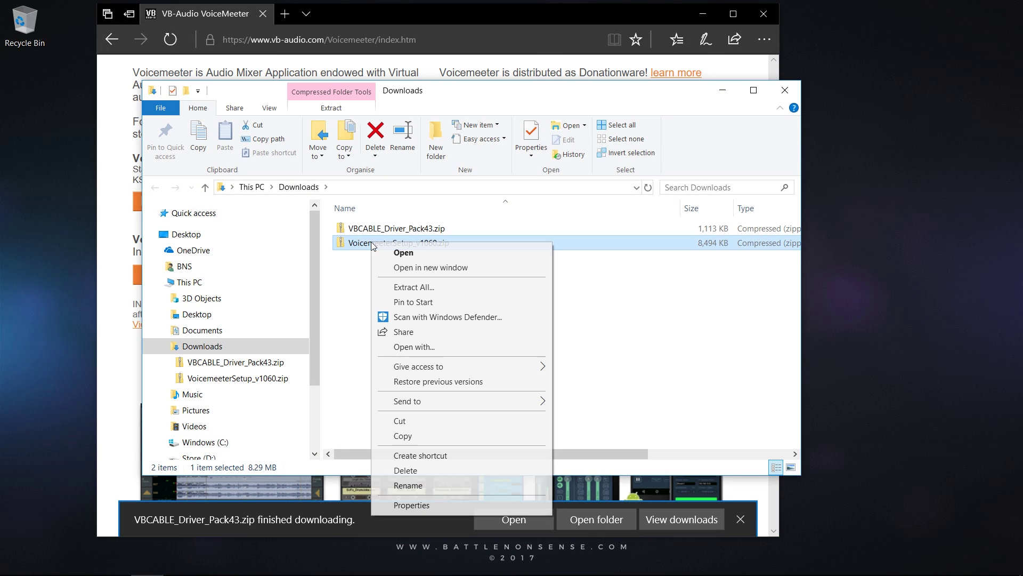
click(434, 286)
click(618, 430)
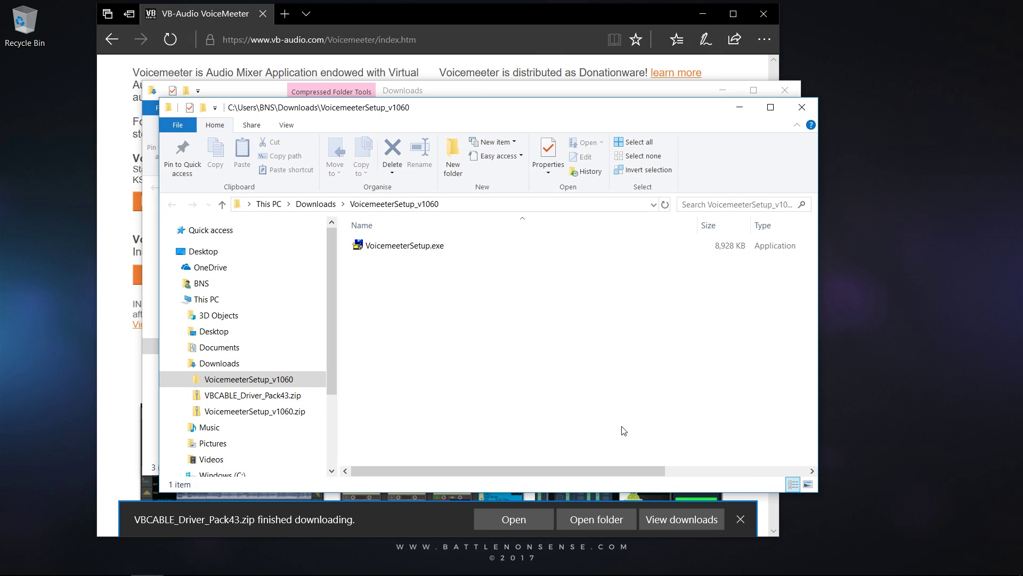
double_click(410, 245)
click(441, 371)
click(443, 368)
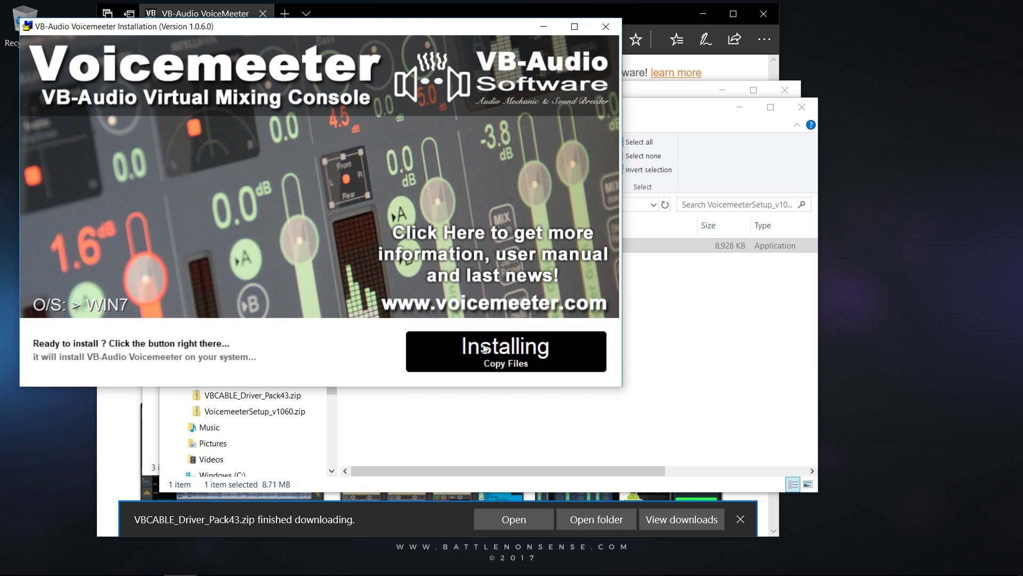
click(553, 297)
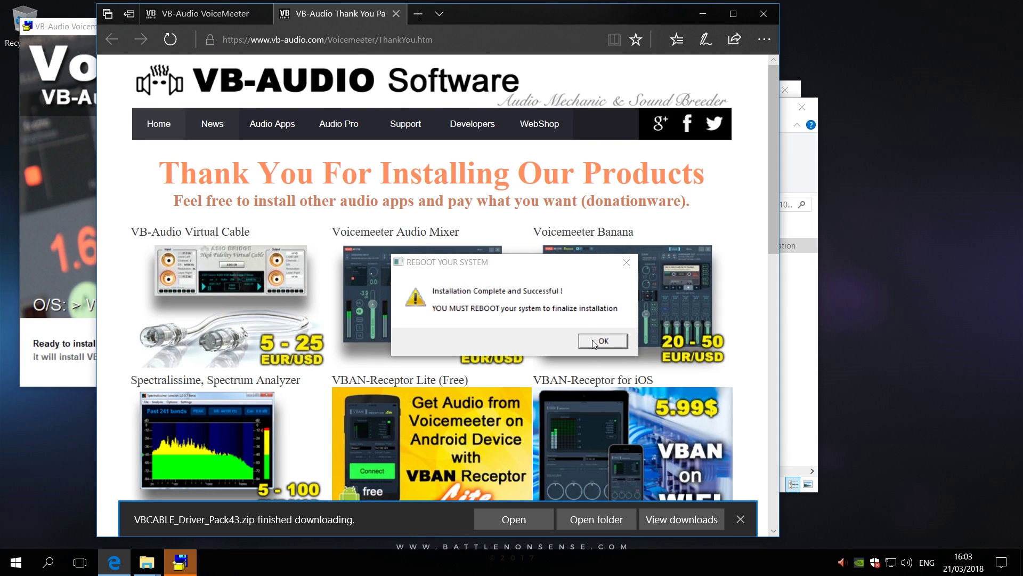
click(594, 344)
- Close the browser and setup folder, then extract VBCABLE_Driver_Pack43.zip
click(770, 16)
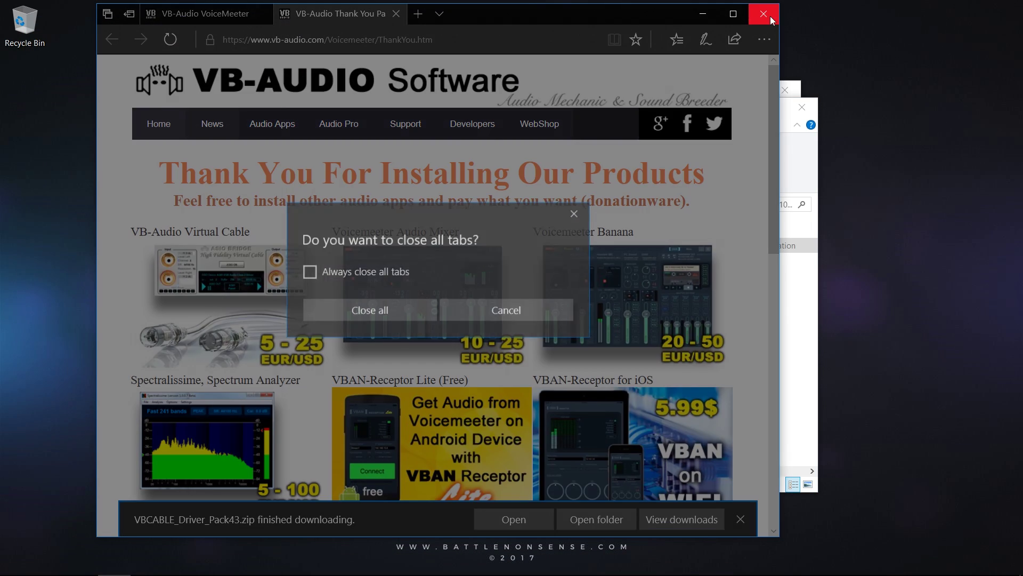
click(404, 312)
click(802, 107)
click(367, 242)
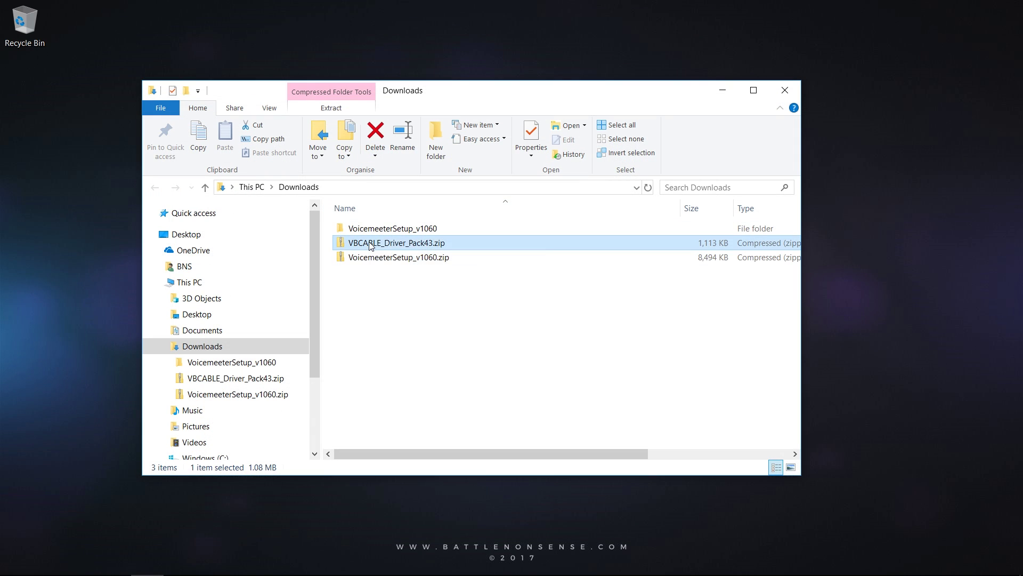
right_click(368, 242)
click(421, 286)
click(617, 430)
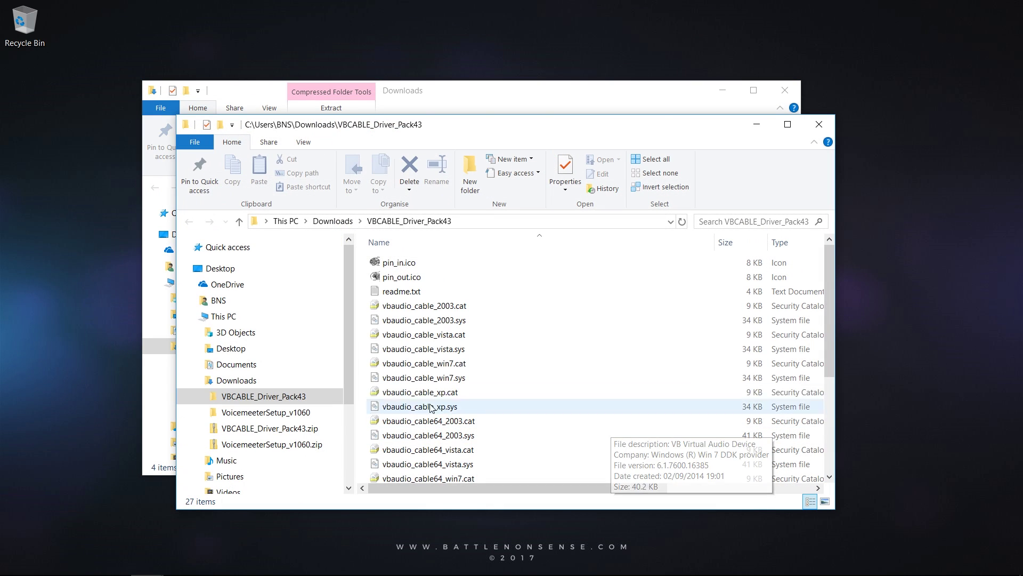
- Move the VBCABLE_Driver_Pack43 folder into C:\Program Files (x86)\VB
right_click(261, 396)
click(301, 302)
click(195, 380)
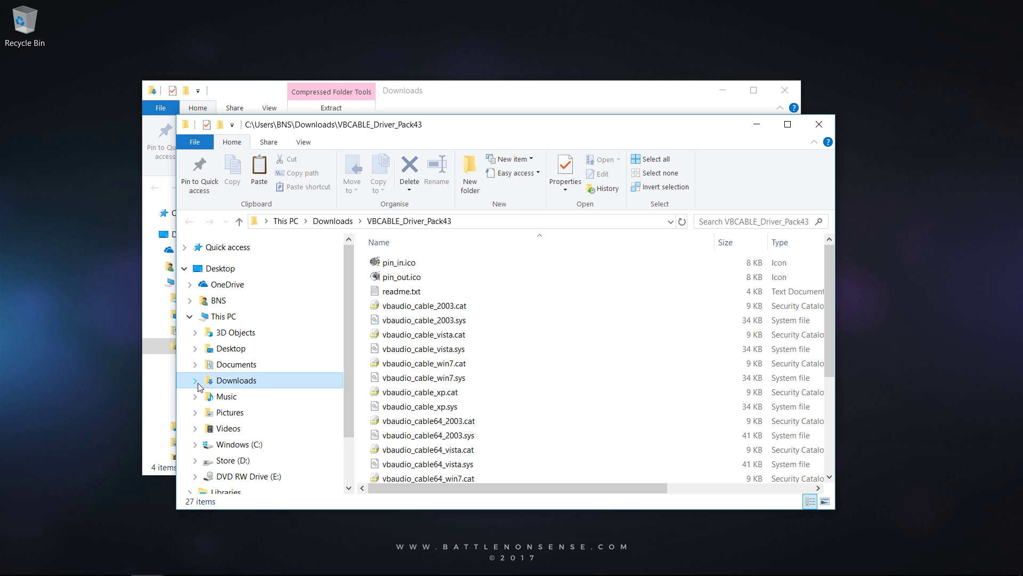
scroll(224, 373, down, 1)
click(238, 401)
double_click(421, 319)
scroll(426, 363, down, 2)
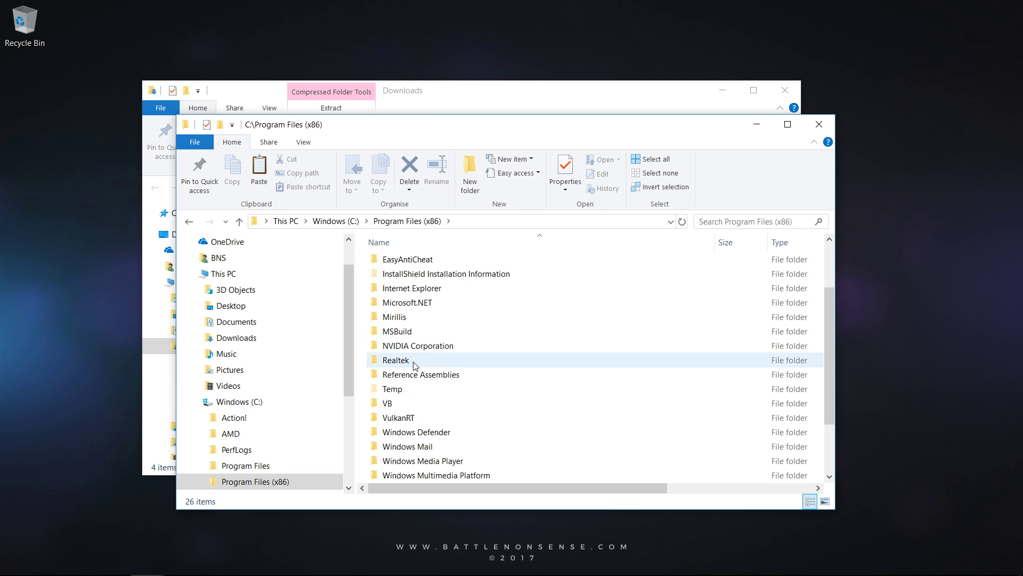
double_click(392, 407)
right_click(417, 305)
click(448, 398)
click(479, 234)
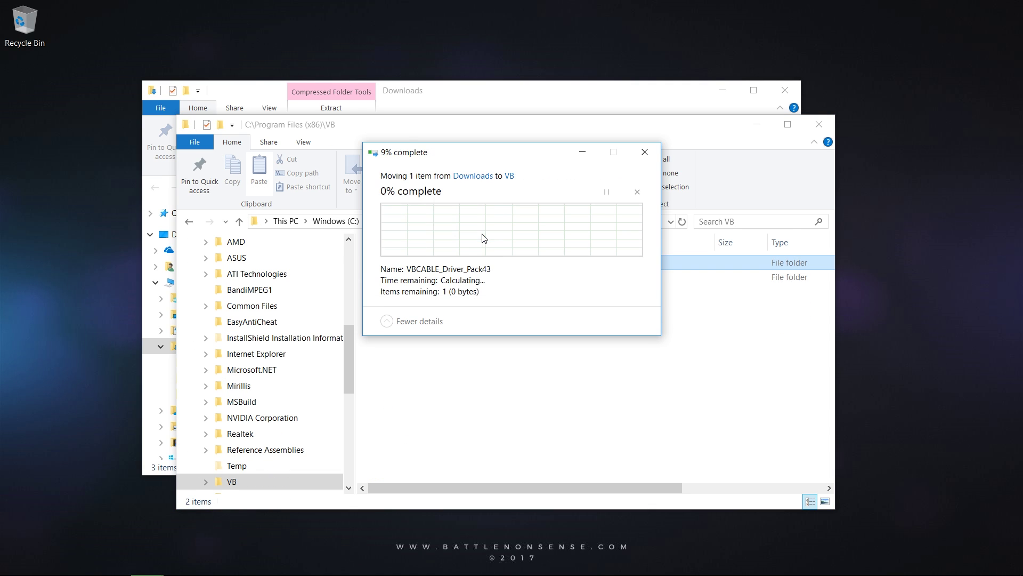
- Run VBCABLE_Setup_x64.exe as administrator and install the VB-Audio Virtual Cable driver
double_click(463, 262)
scroll(474, 371, down, 4)
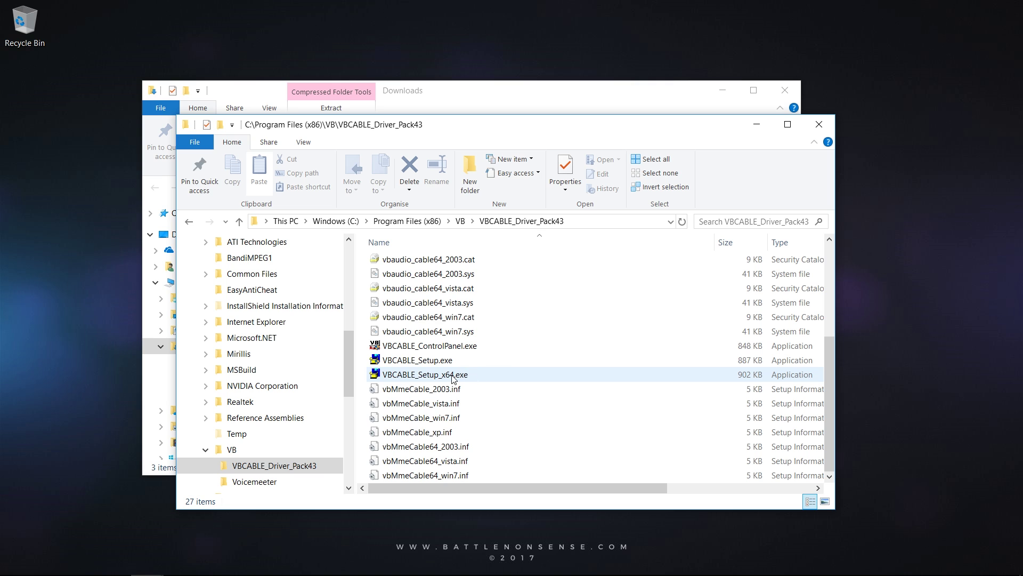
right_click(452, 374)
click(517, 152)
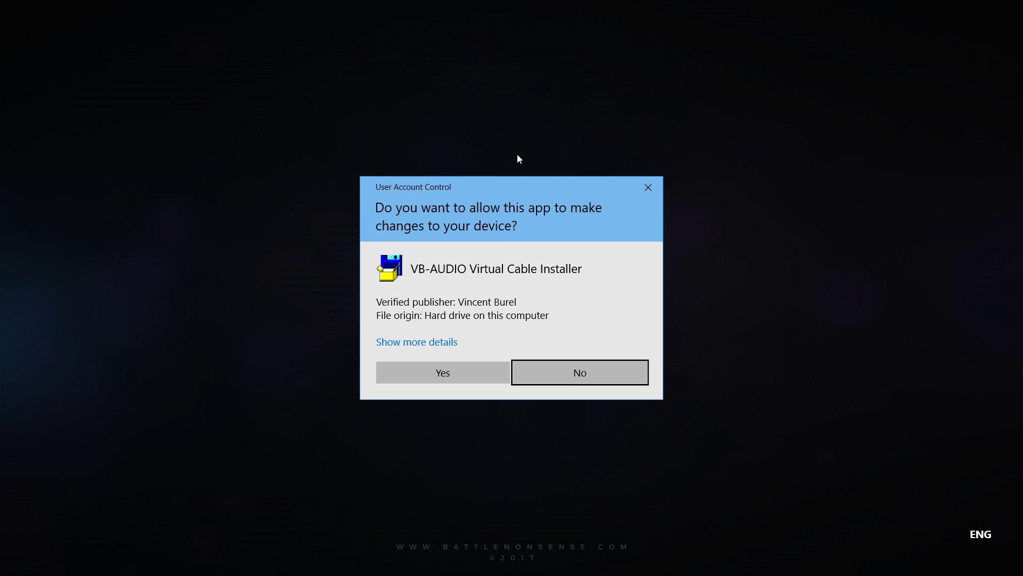
click(457, 373)
click(558, 354)
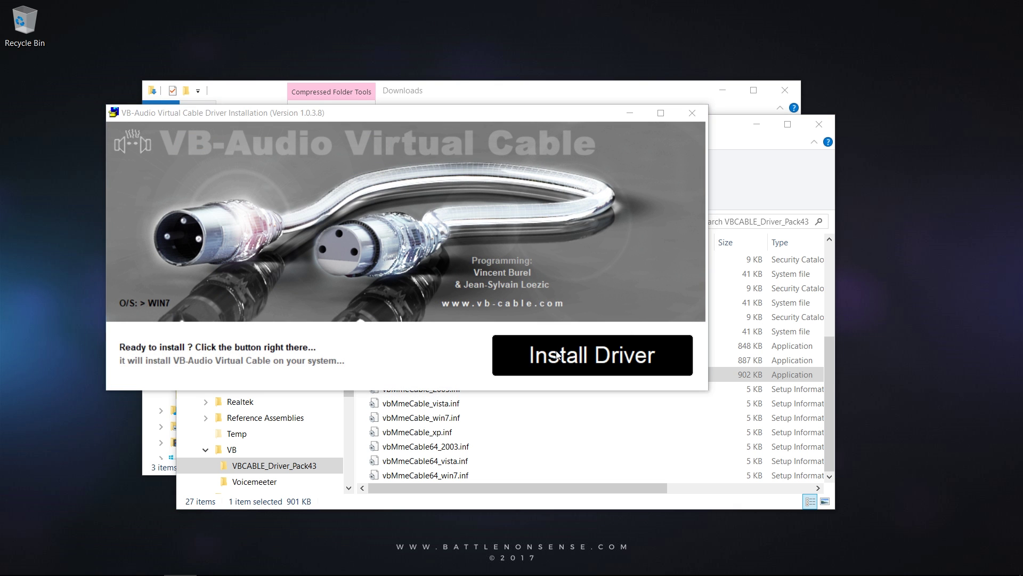
click(598, 341)
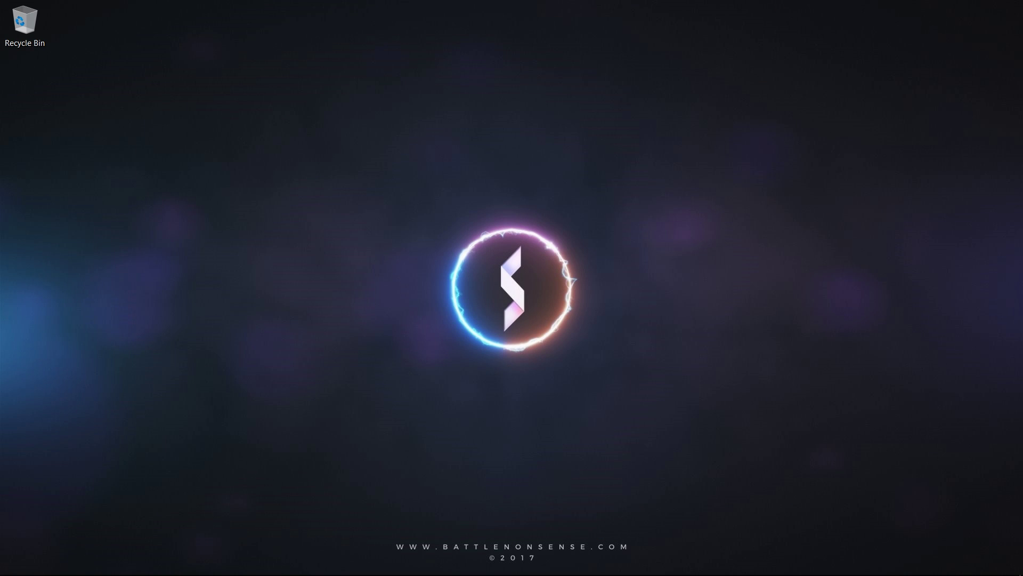
- Restart the PC, then open the Windows playback devices list from the speaker icon
click(16, 562)
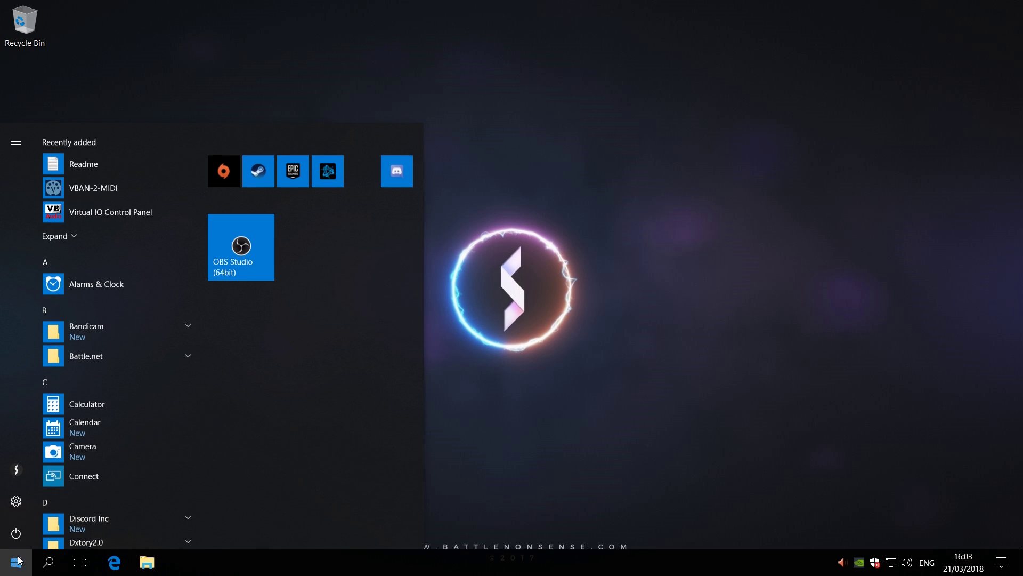
click(16, 533)
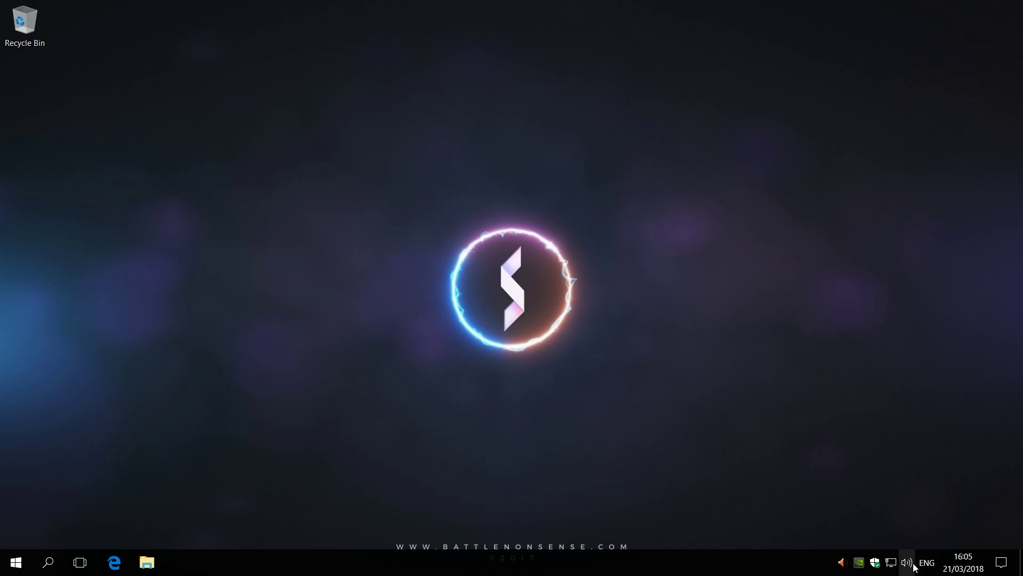
right_click(907, 562)
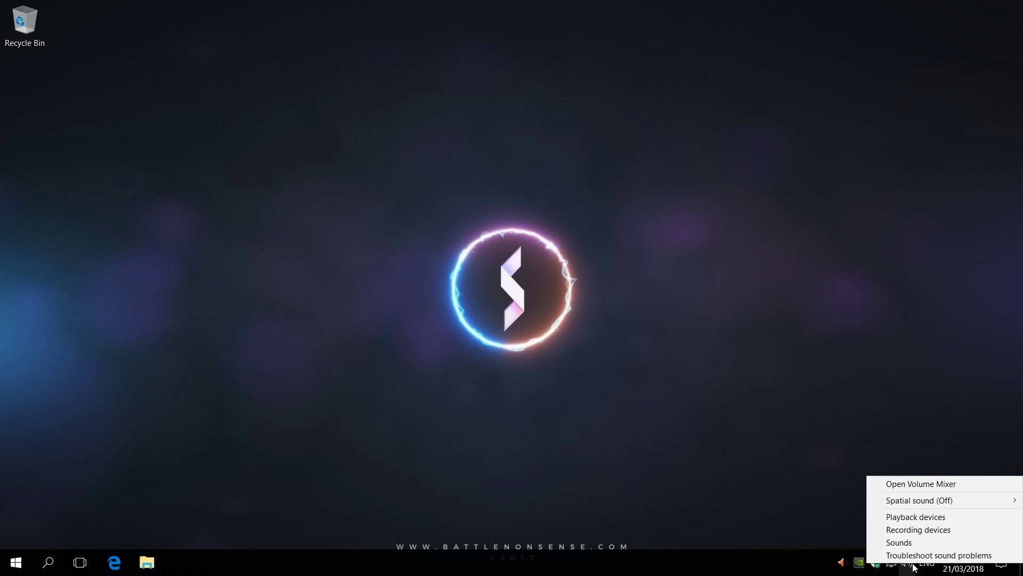
click(922, 514)
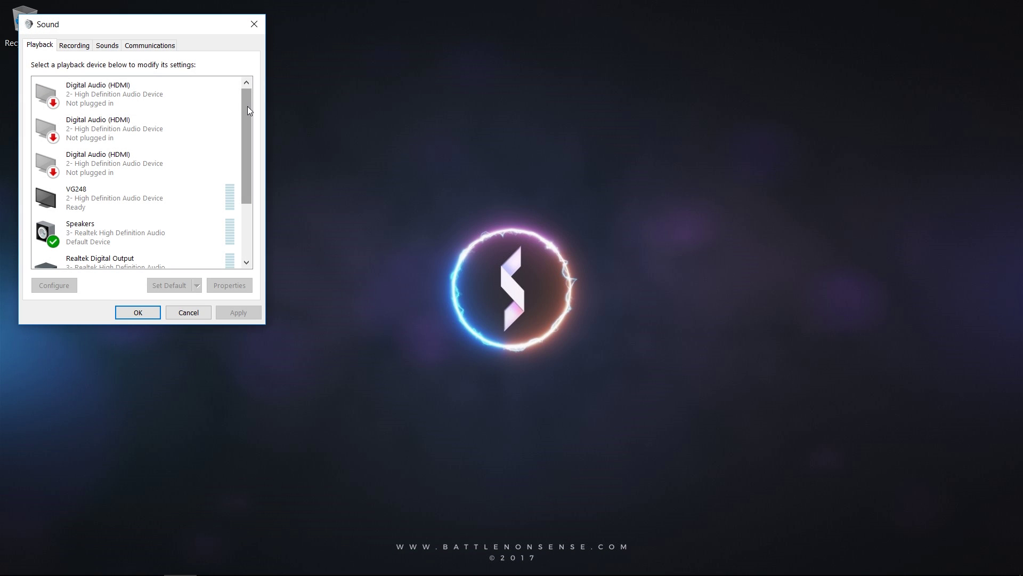
- Set VoiceMeeter Input (VB-Audio VoiceMeeter VAIO) as the default playback device and confirm with OK
drag(248, 106, 247, 160)
click(115, 253)
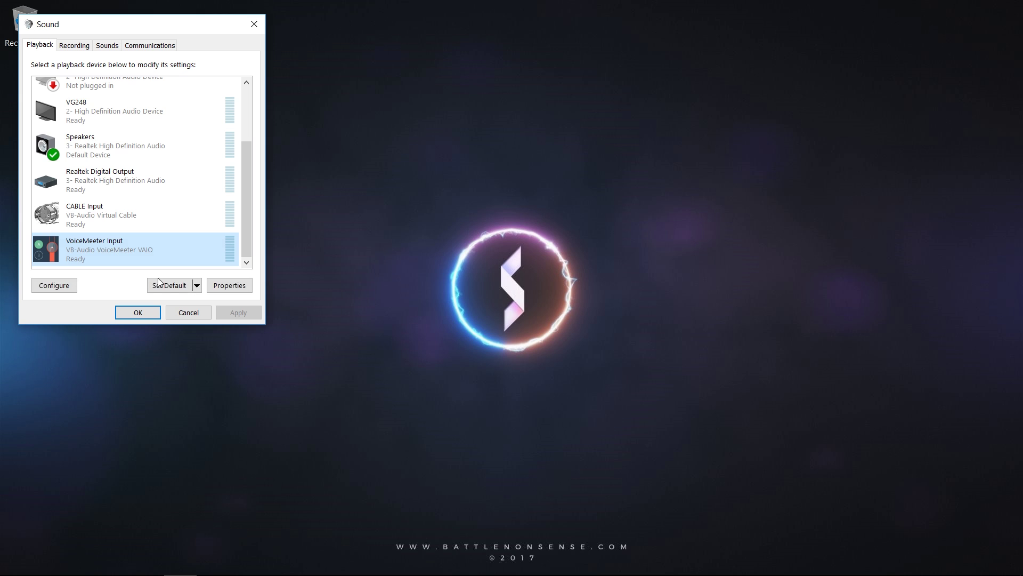
click(166, 285)
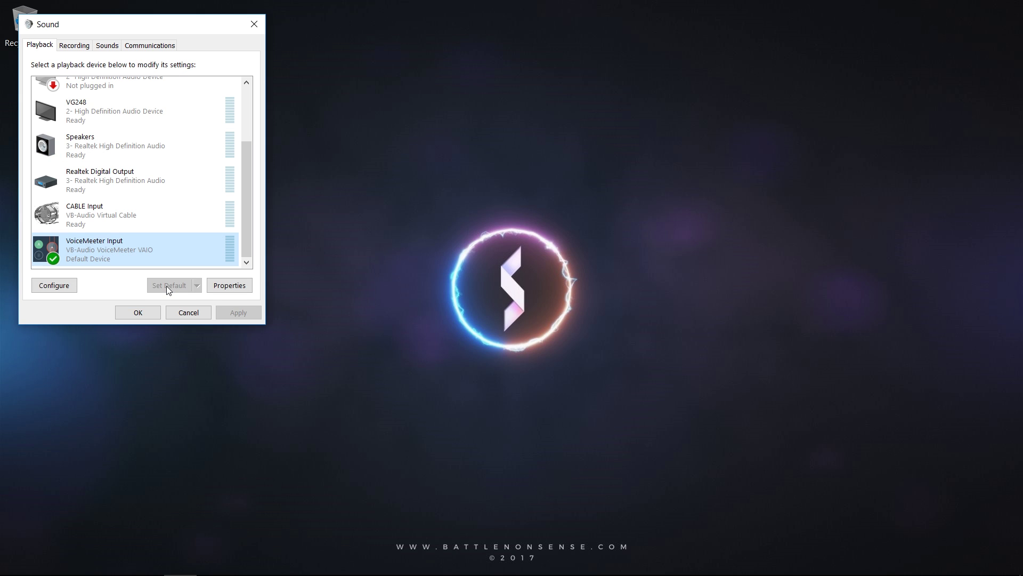
click(153, 314)
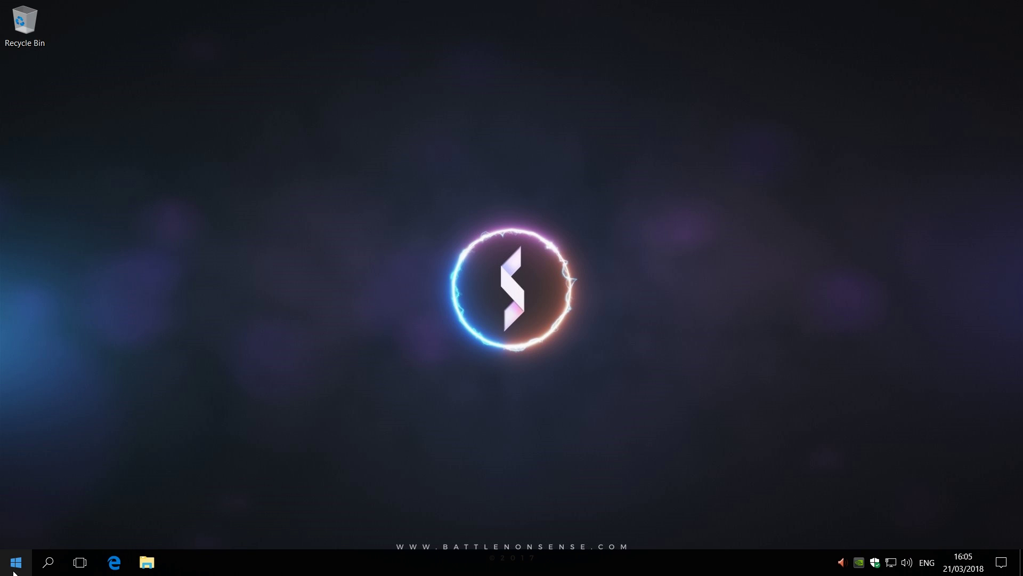
- Launch Voicemeeter by searching 'voice' in the Start menu
click(12, 570)
text(voice)
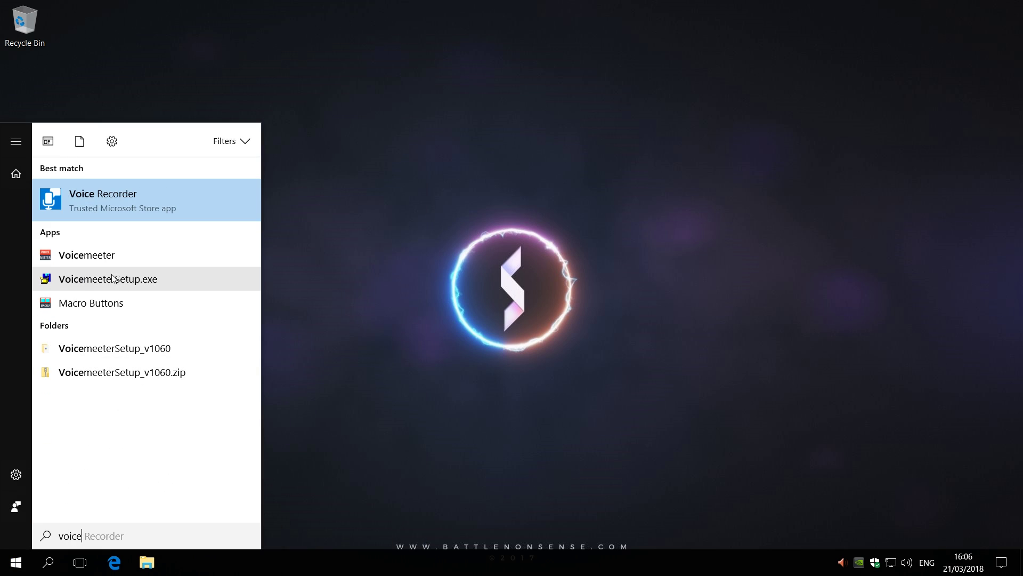
click(101, 260)
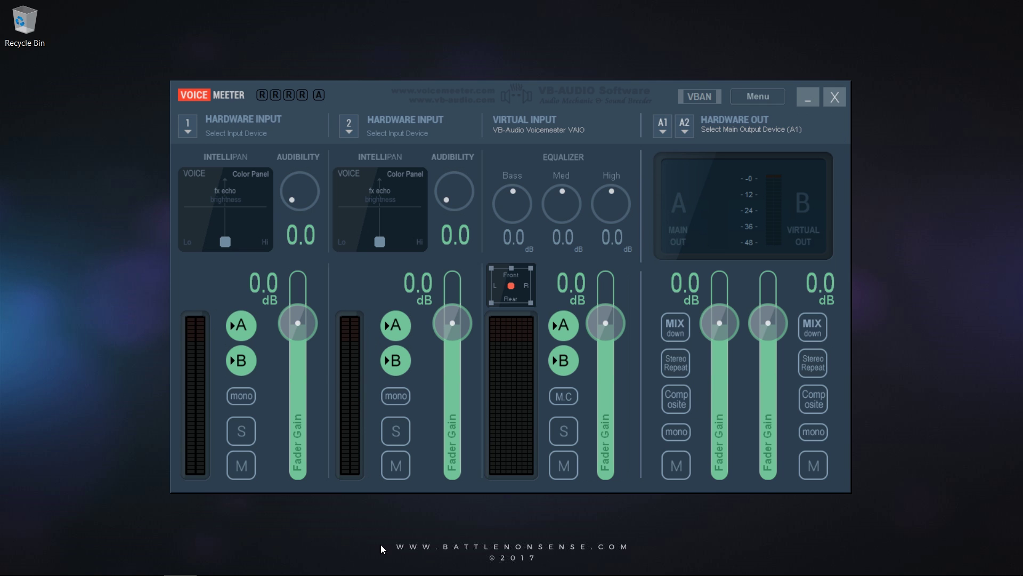
- In the Voicemeeter shortcut's Compatibility properties, enable Override high DPI scaling behaviour and apply
right_click(178, 565)
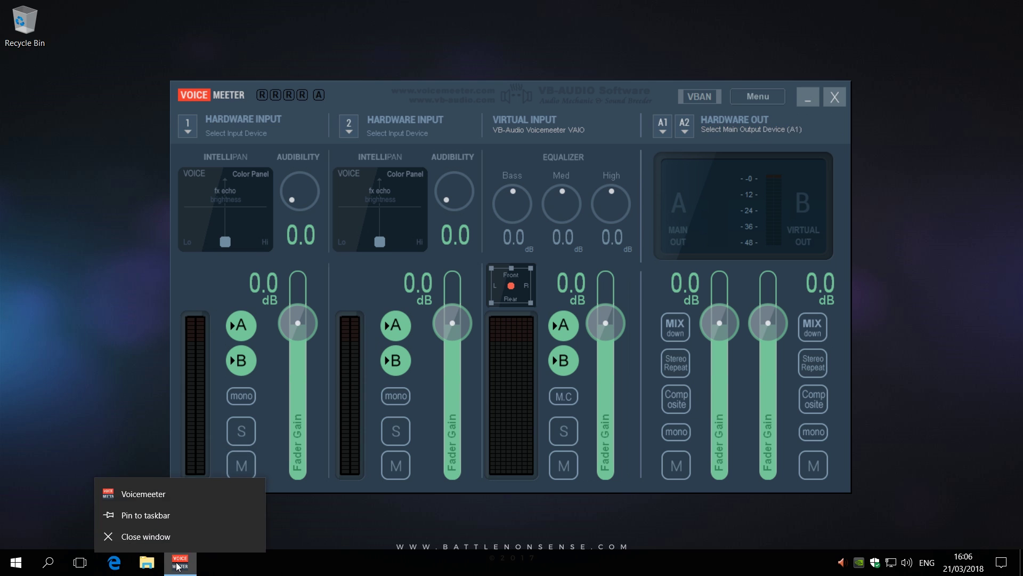
right_click(151, 497)
click(177, 479)
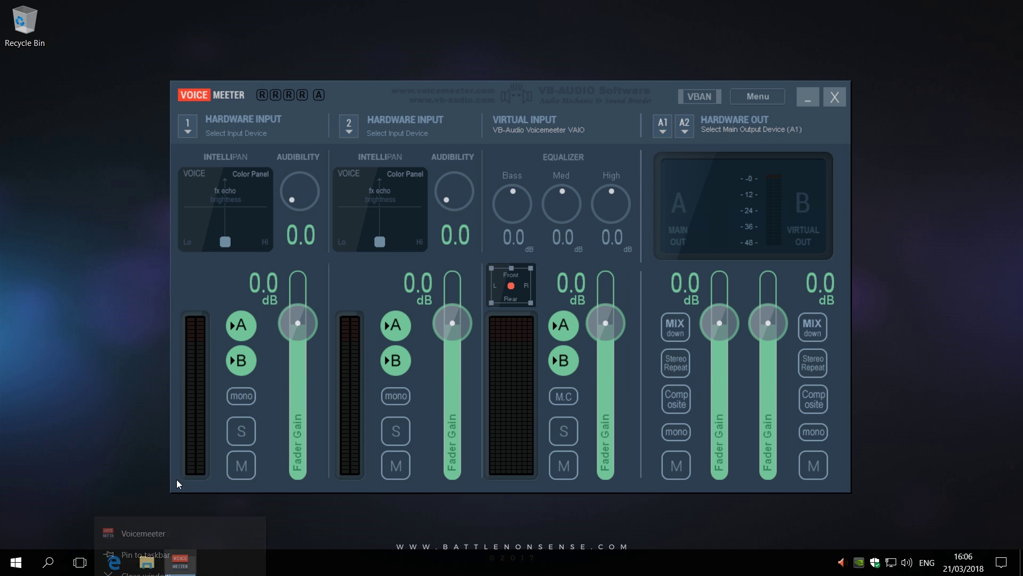
click(382, 255)
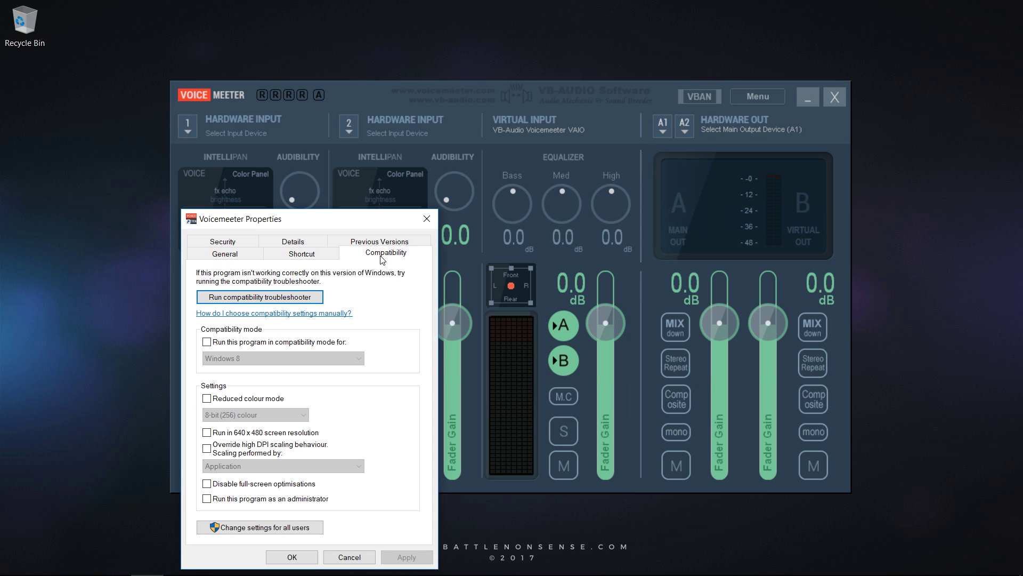
click(207, 448)
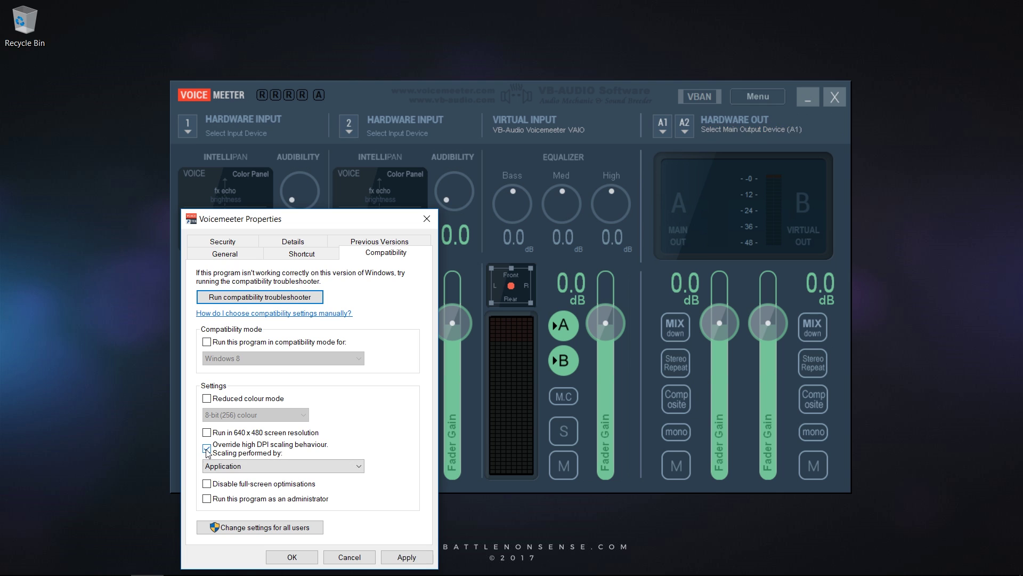
click(406, 561)
click(292, 560)
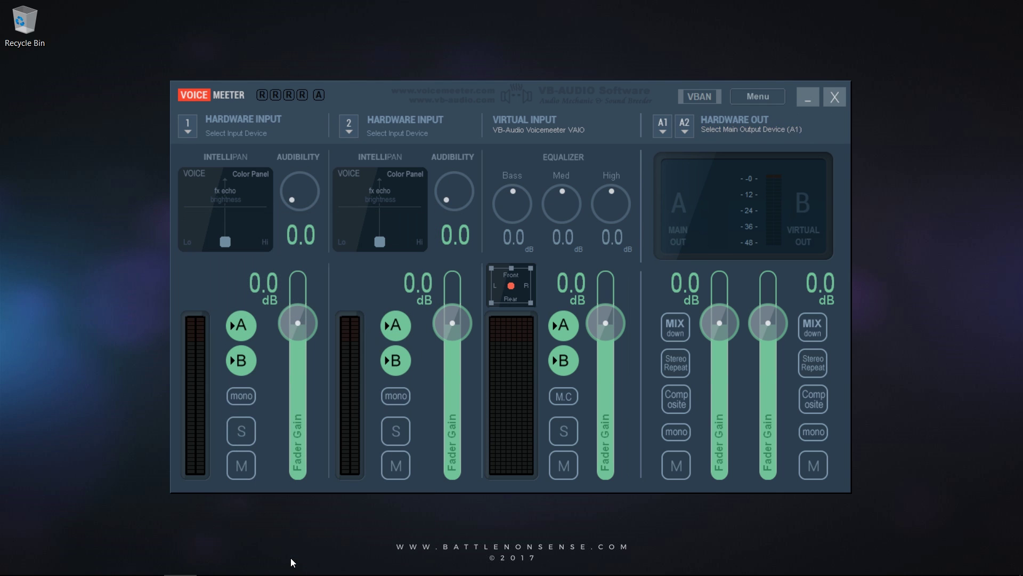
- Close Voicemeeter and relaunch it from a Start menu search for 'voice'
click(837, 101)
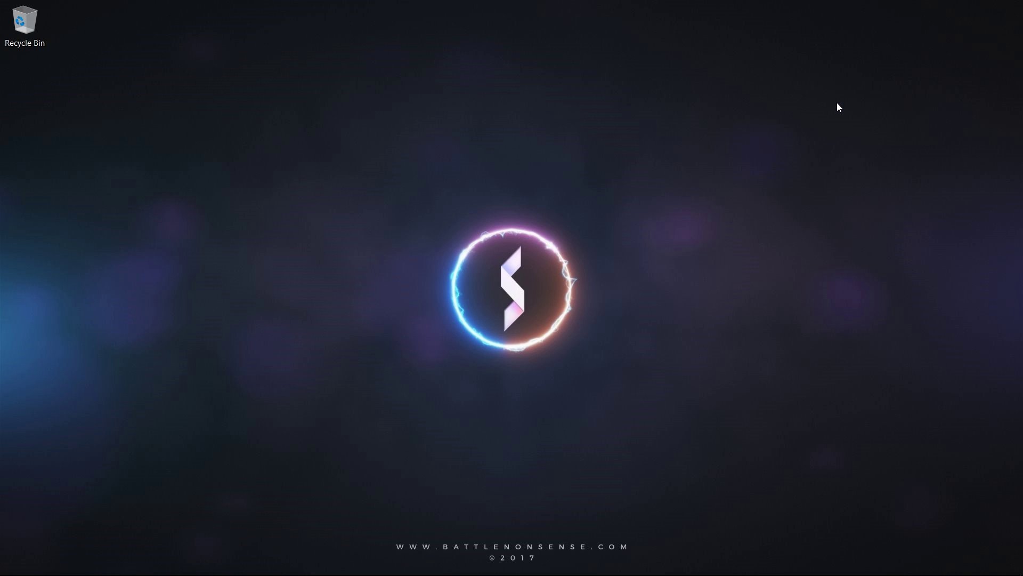
click(16, 563)
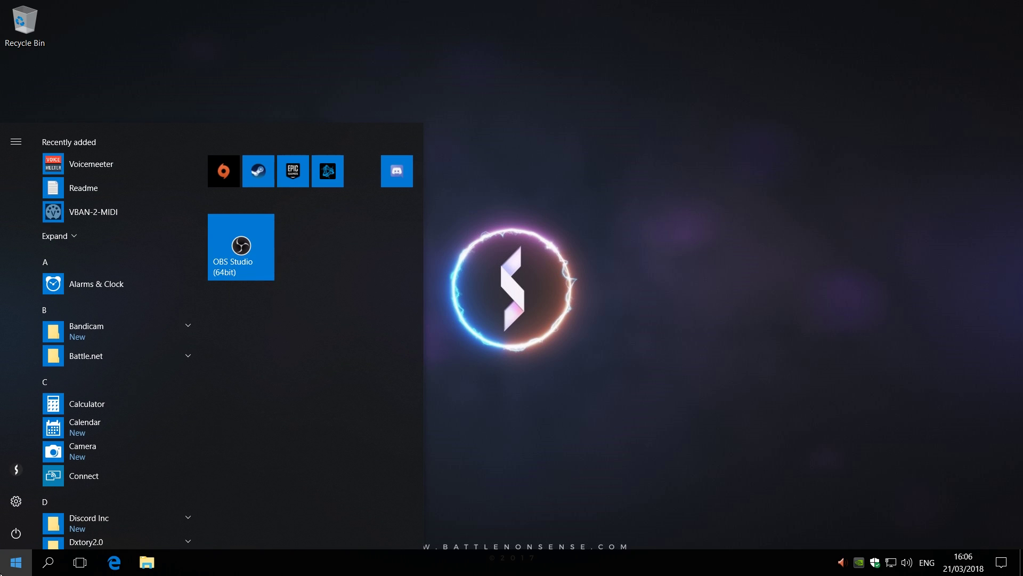
text(voice)
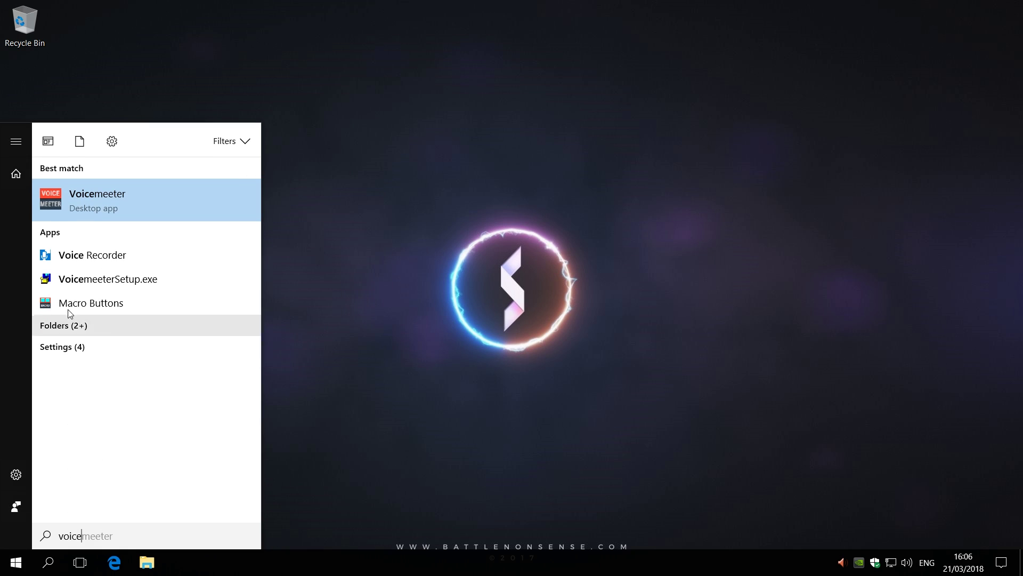
click(100, 209)
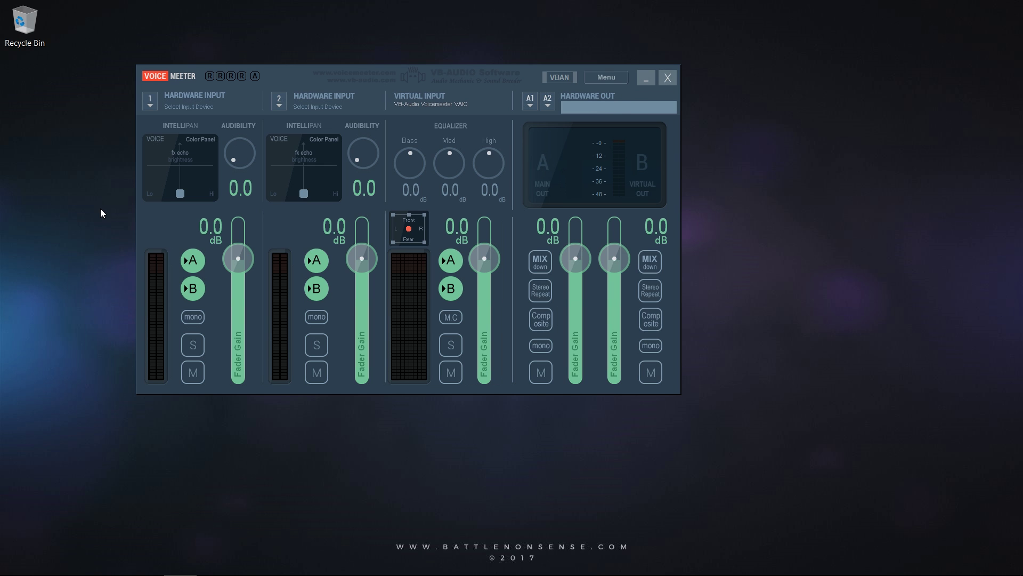
- Enable System Tray (Run at Startup), then set A1 to WDM Speakers and A2 to WDM Realtek Digital Output
click(596, 79)
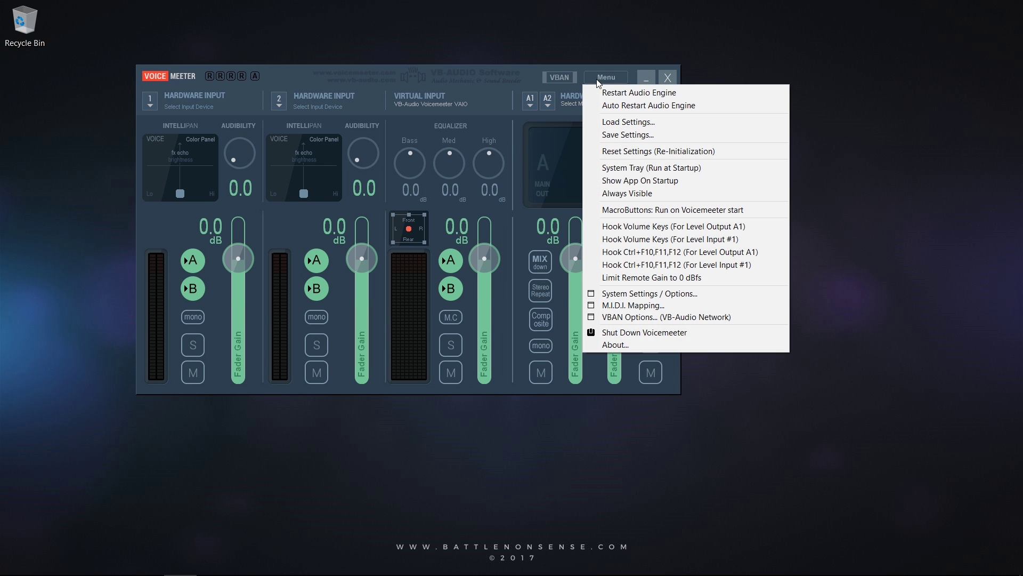
click(628, 170)
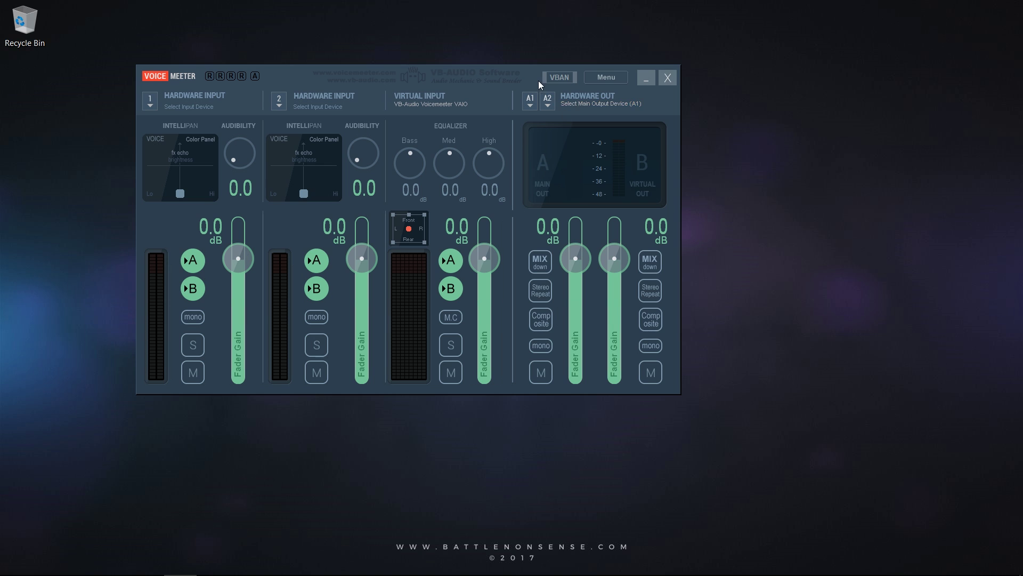
click(530, 105)
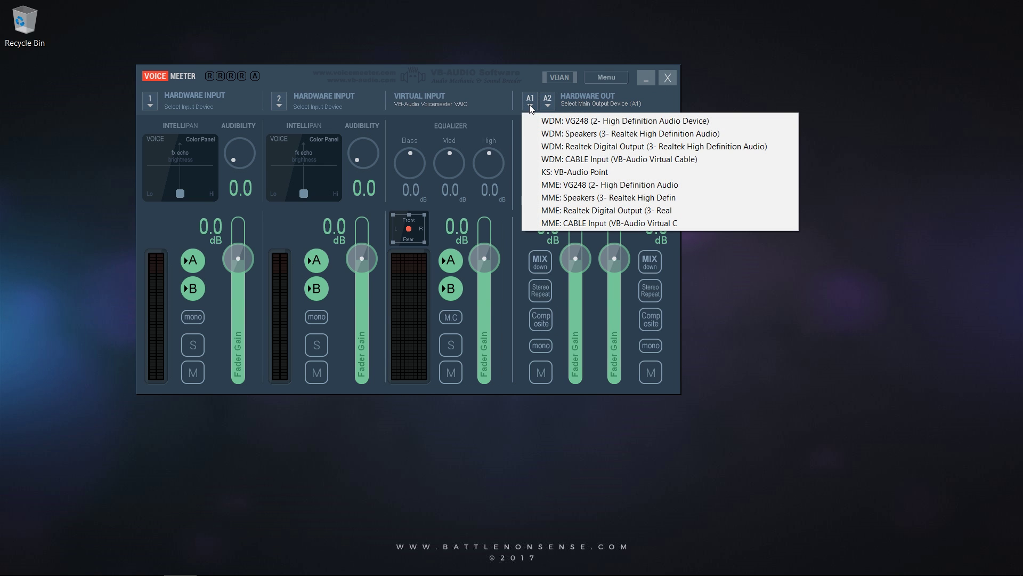
click(546, 134)
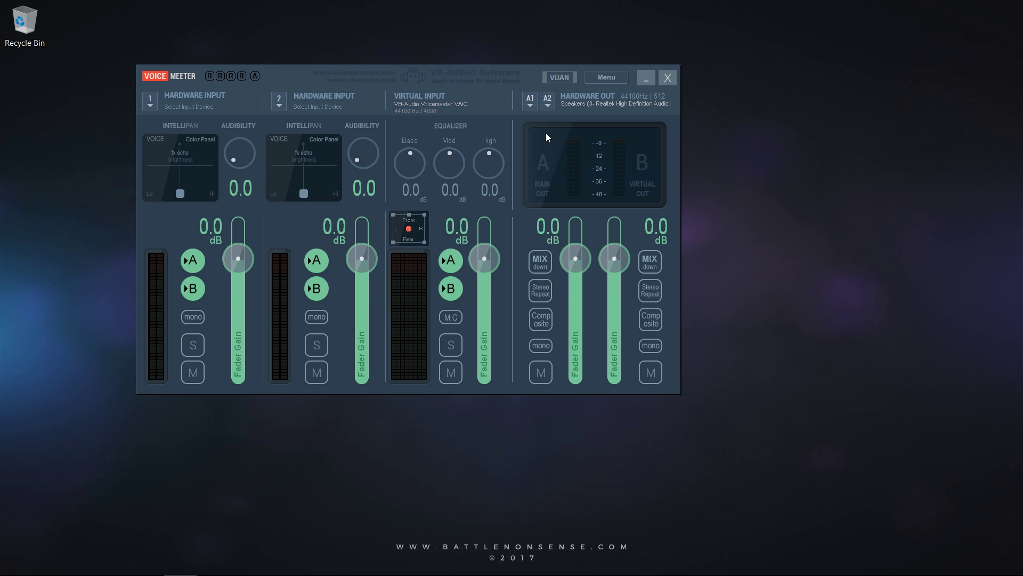
click(551, 103)
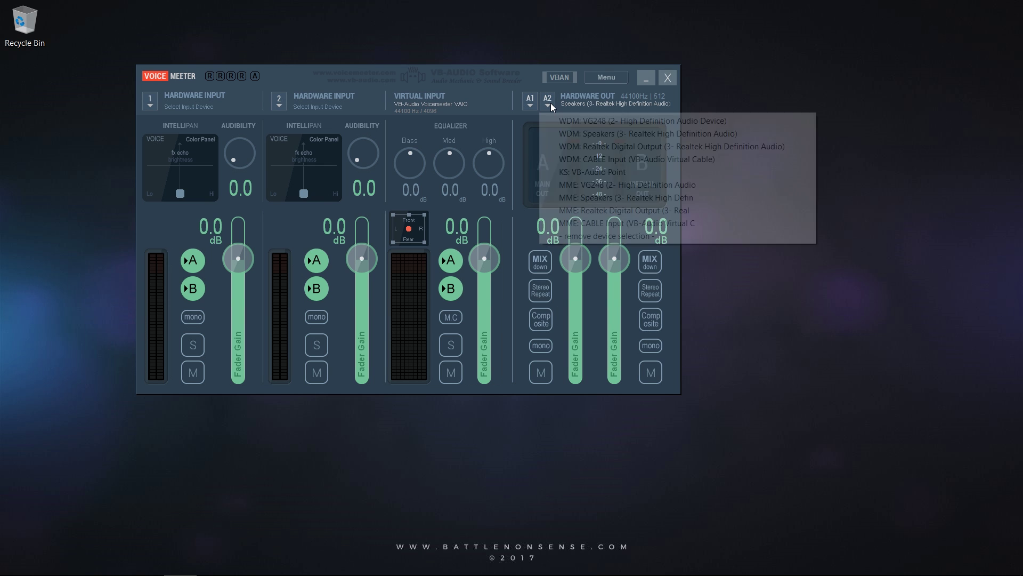
click(590, 147)
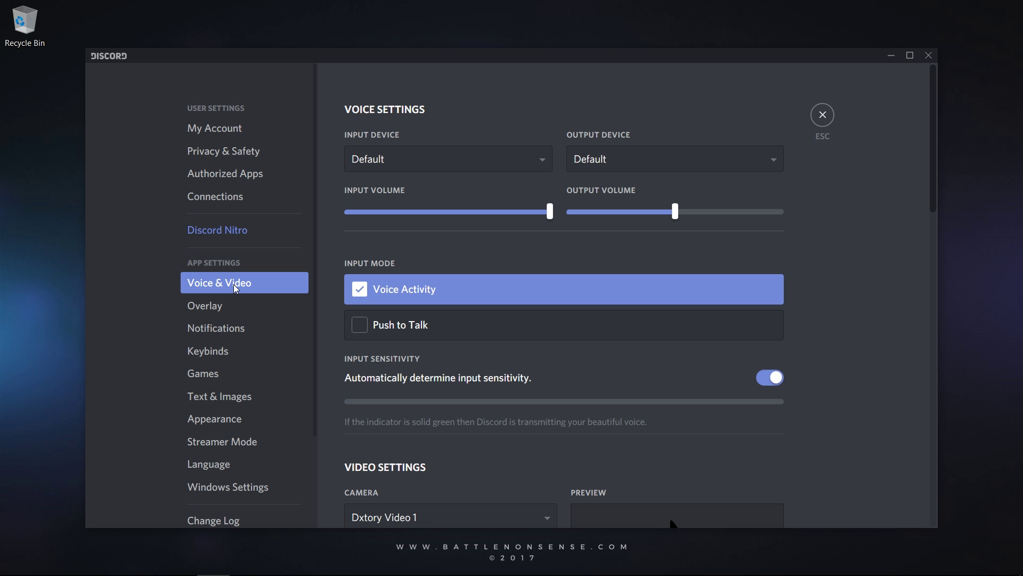
- Set Discord's Input Device to the Realtek Microphone and Output Device to CABLE Input (VB-Audio Virtual Cable)
click(412, 155)
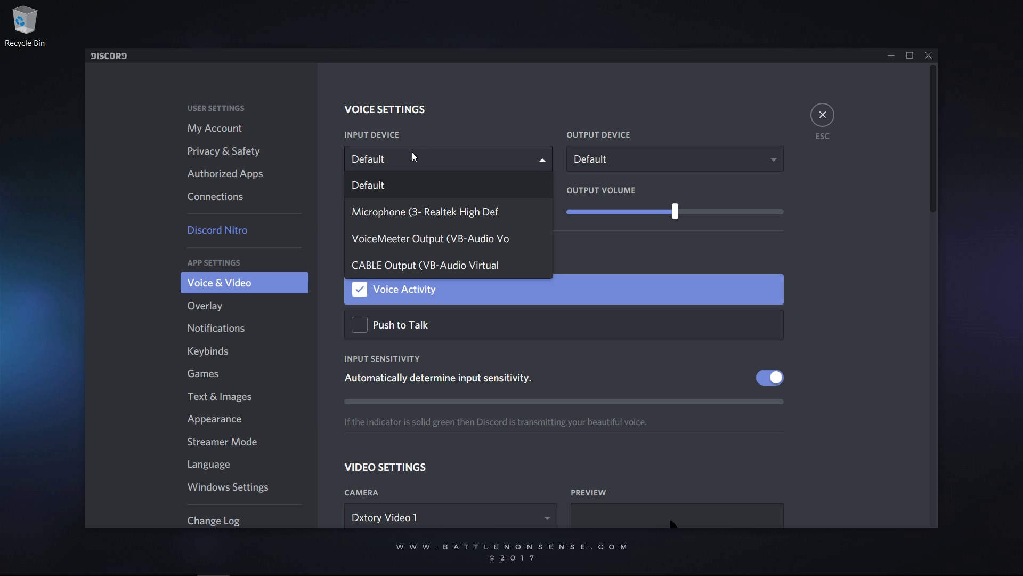
click(421, 210)
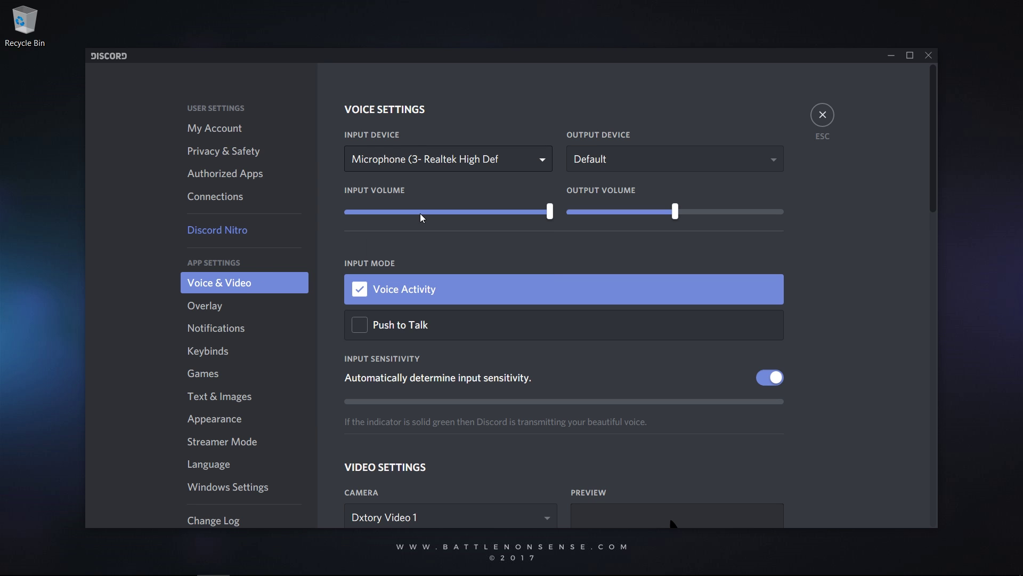
click(609, 161)
scroll(635, 246, down, 1)
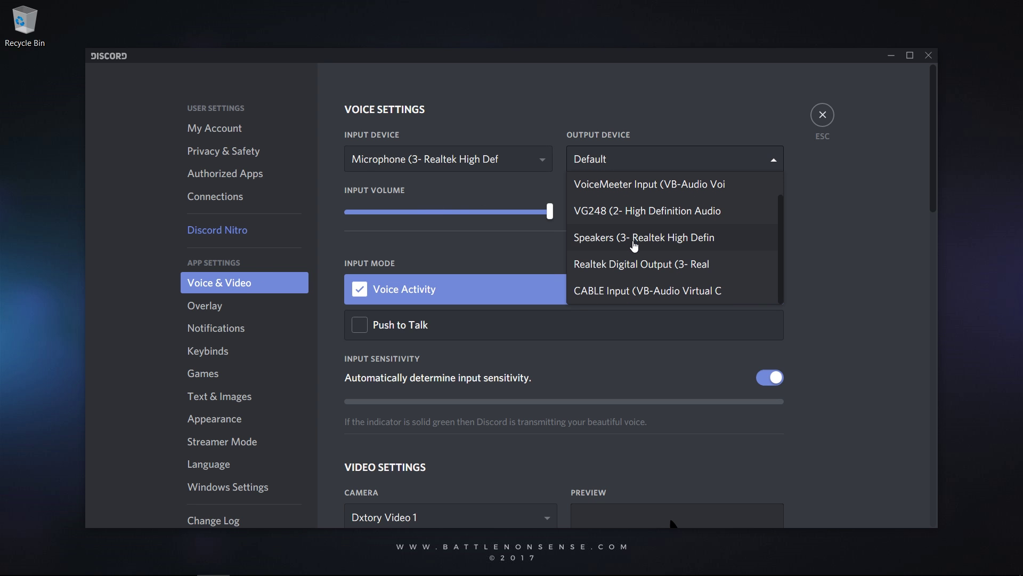
click(630, 293)
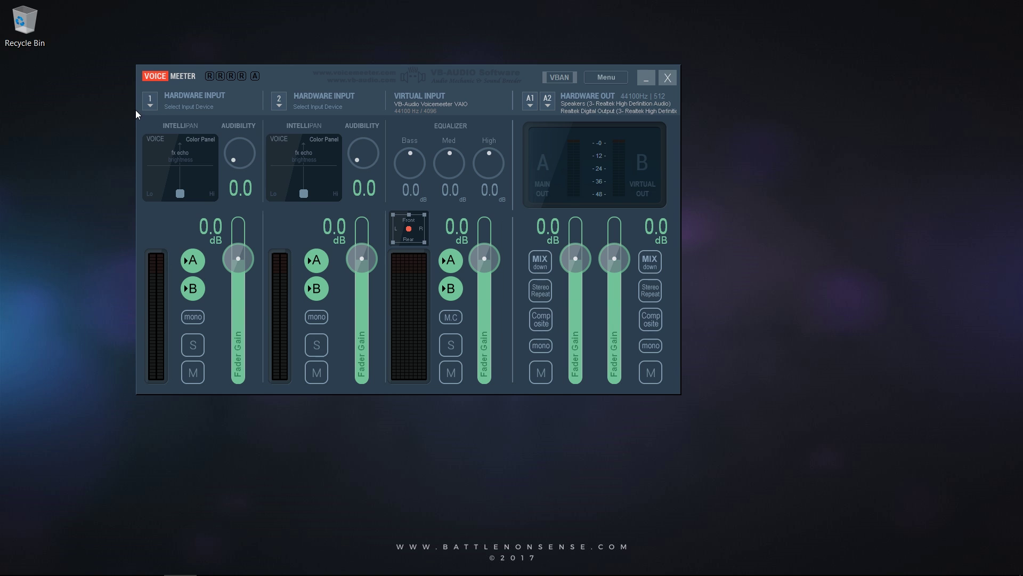
- Select WDM: CABLE Output (VB-Audio Virtual Cable) as Hardware Input 1's device
click(150, 106)
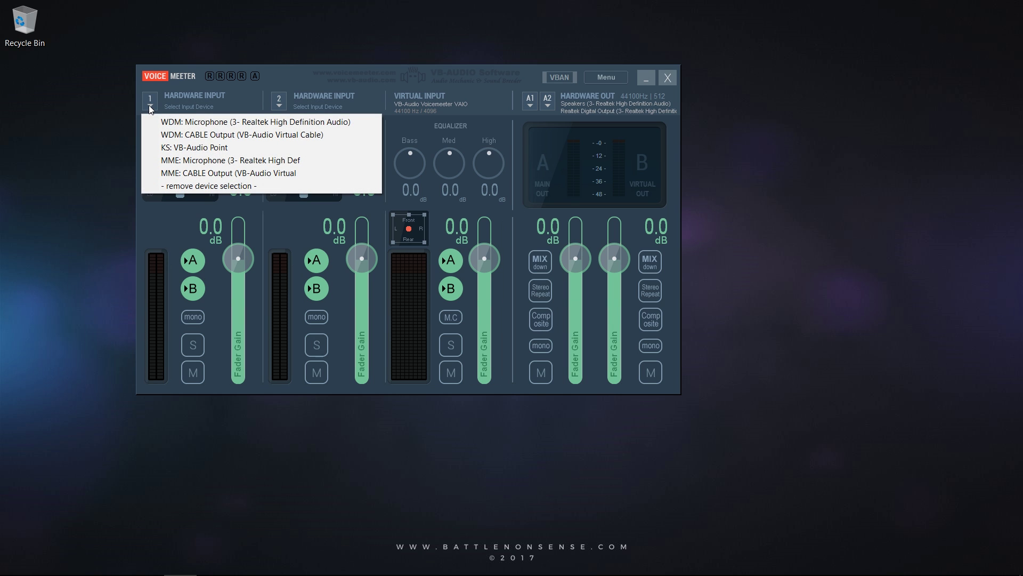
click(253, 136)
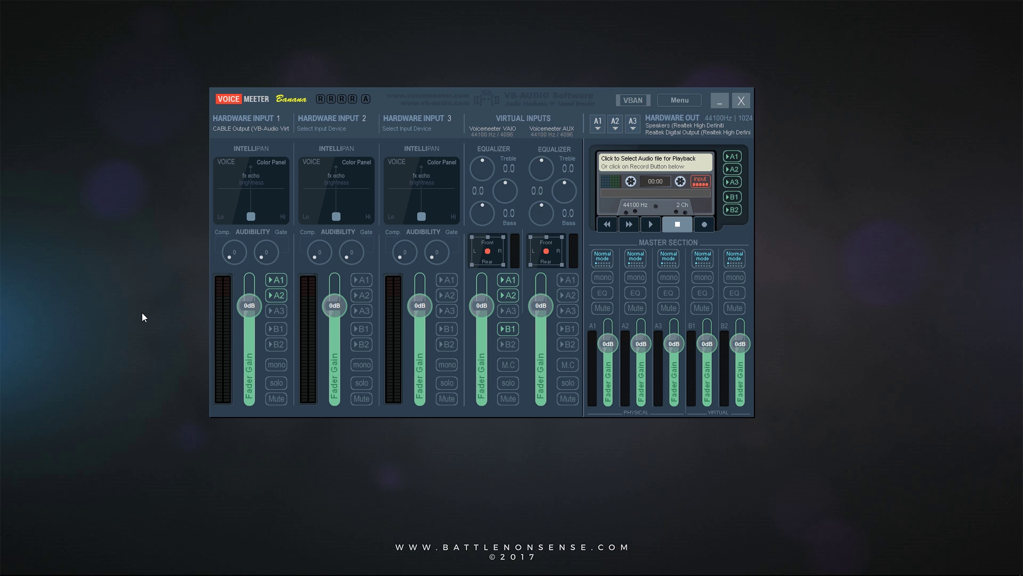
- Switch off the A2 bus button on Hardware Input 1's strip
click(276, 296)
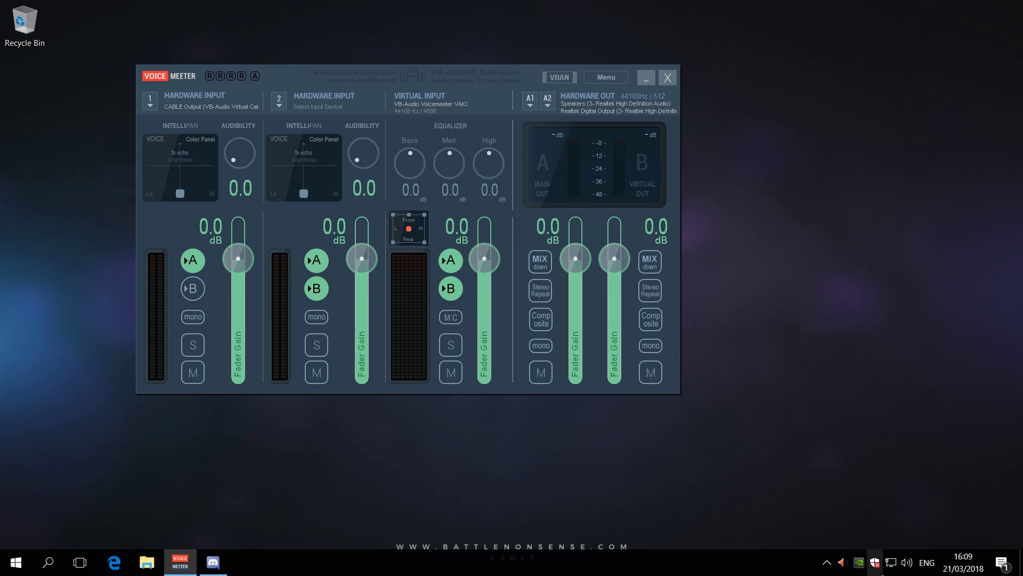
- From the speaker icon's playback devices list, keep VoiceMeeter Input as default and close with OK
right_click(906, 568)
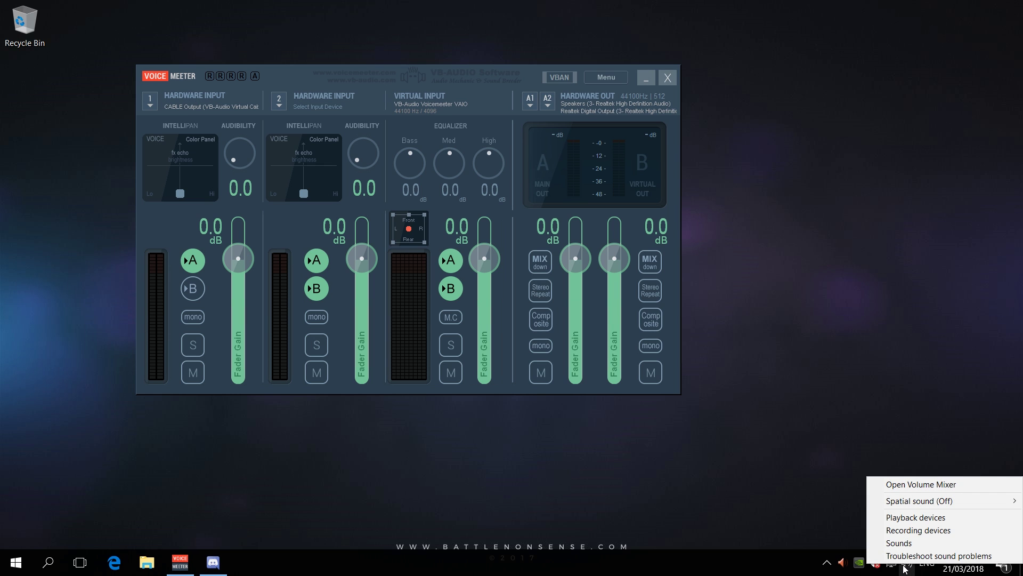
click(906, 517)
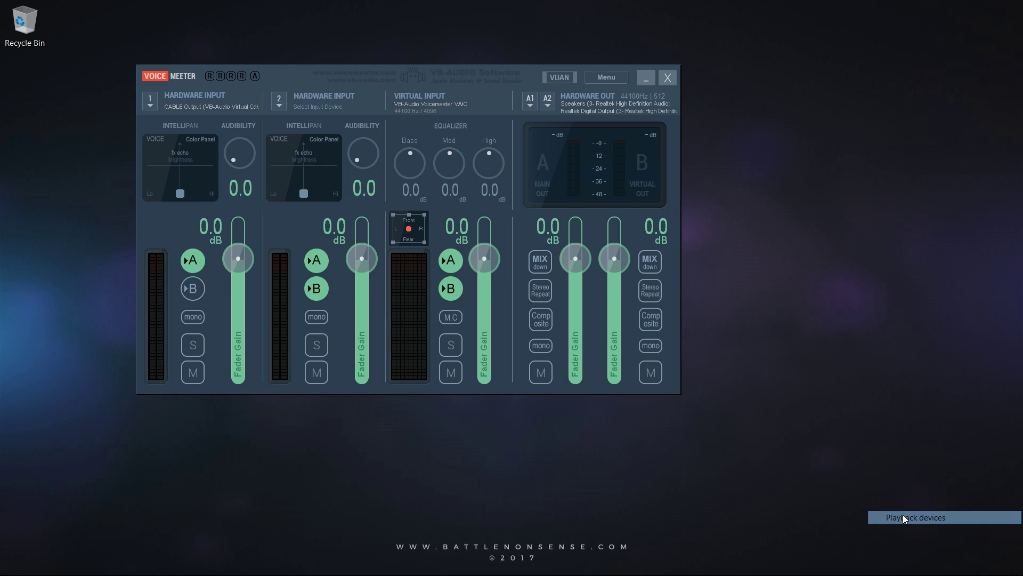
scroll(212, 313, down, 2)
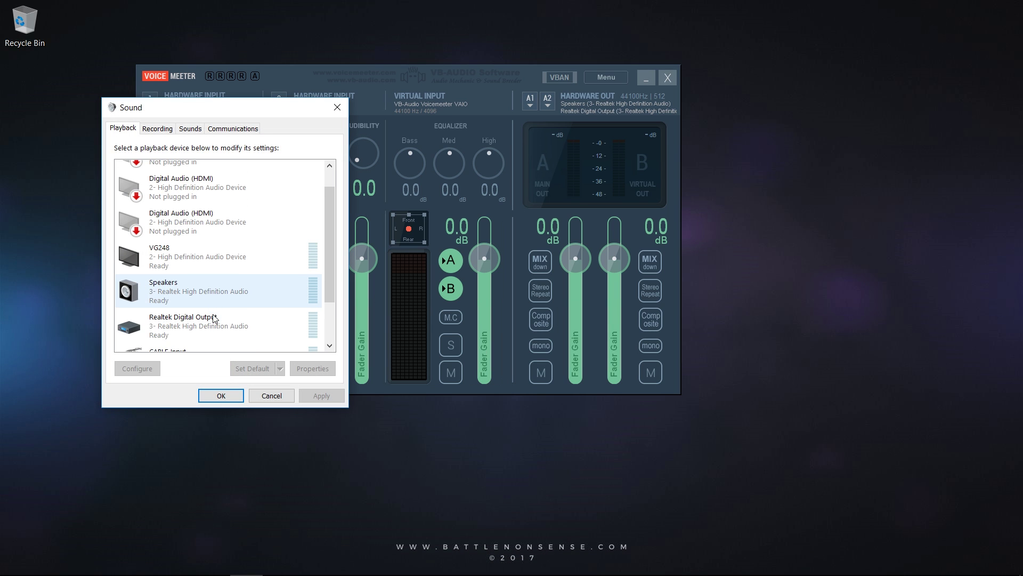
scroll(210, 308, down, 1)
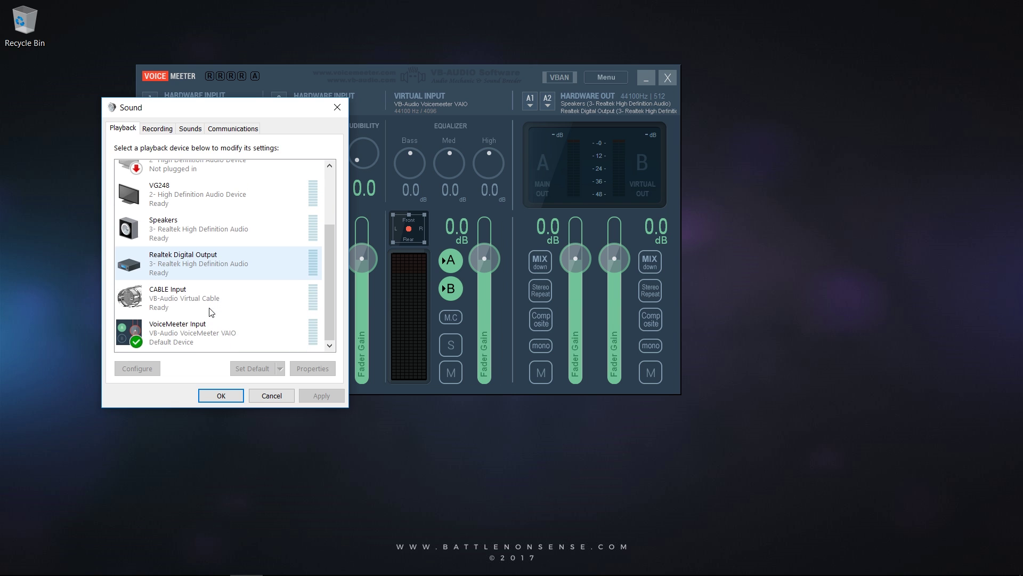
click(172, 331)
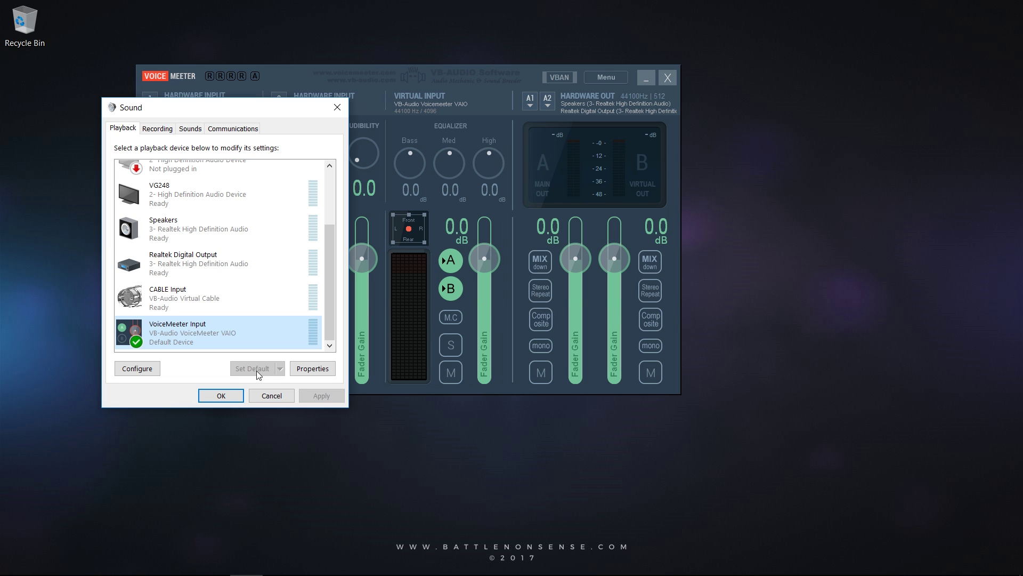
click(221, 396)
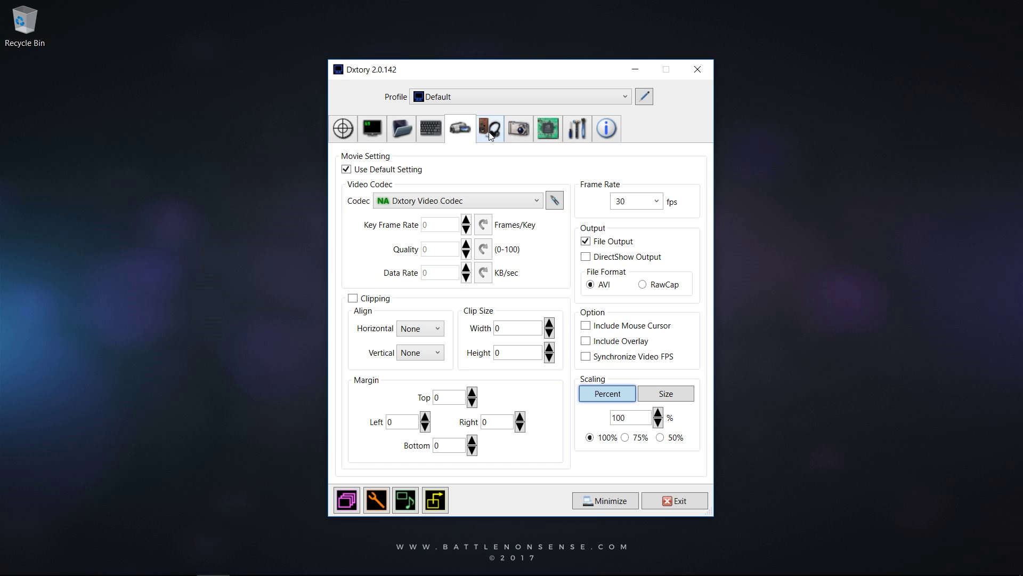
- In Dxtory's Audio settings, set stream 1 to VoiceMeeter Input and add stream 2 as CABLE Input
click(490, 132)
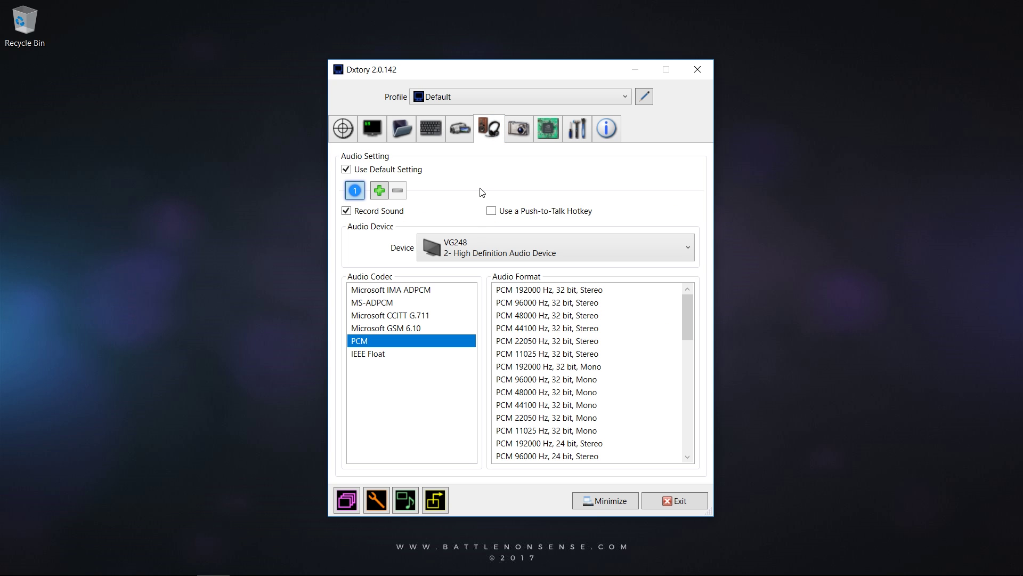
click(471, 238)
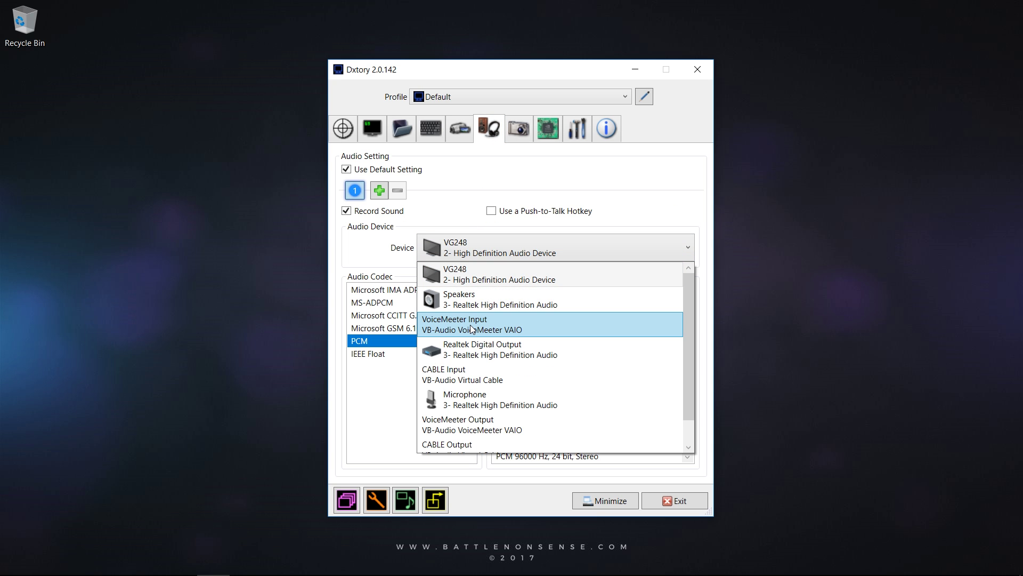
click(471, 328)
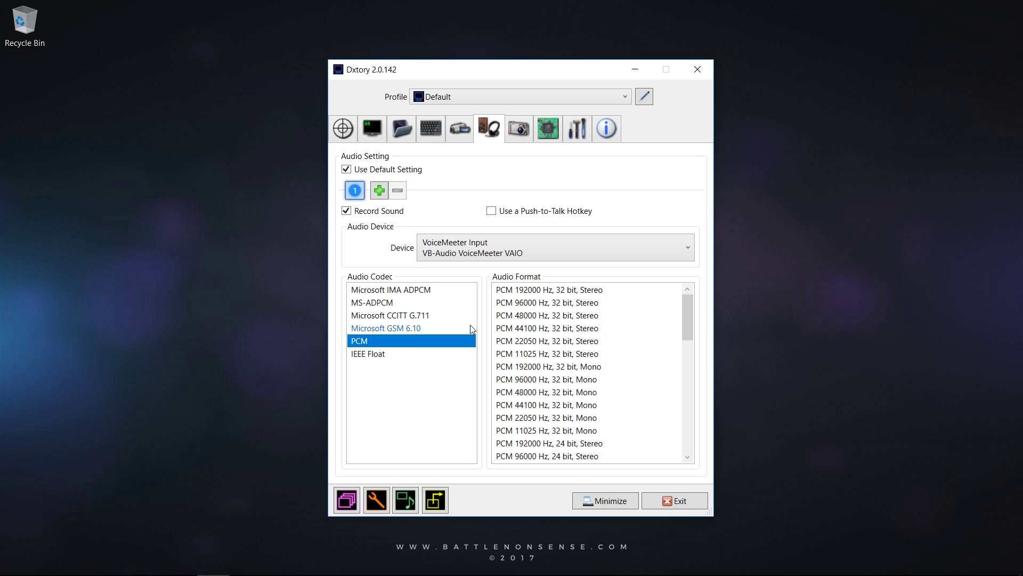
click(380, 190)
click(375, 190)
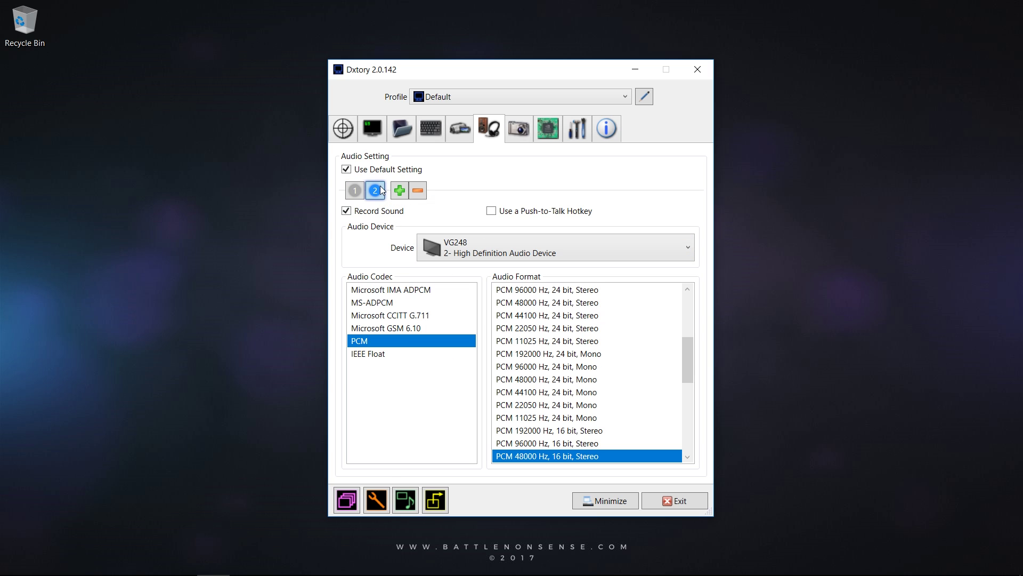
click(481, 246)
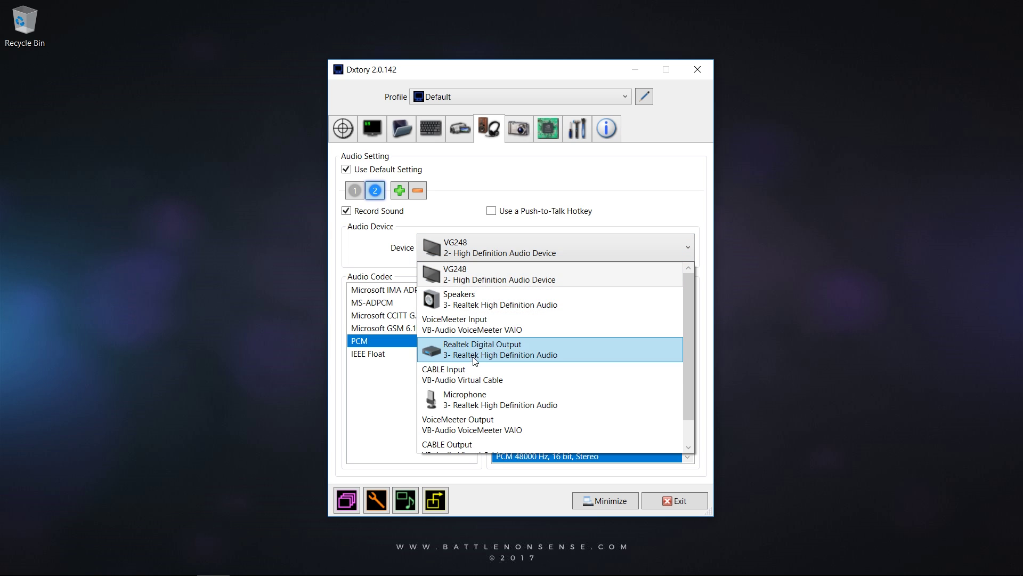
click(471, 374)
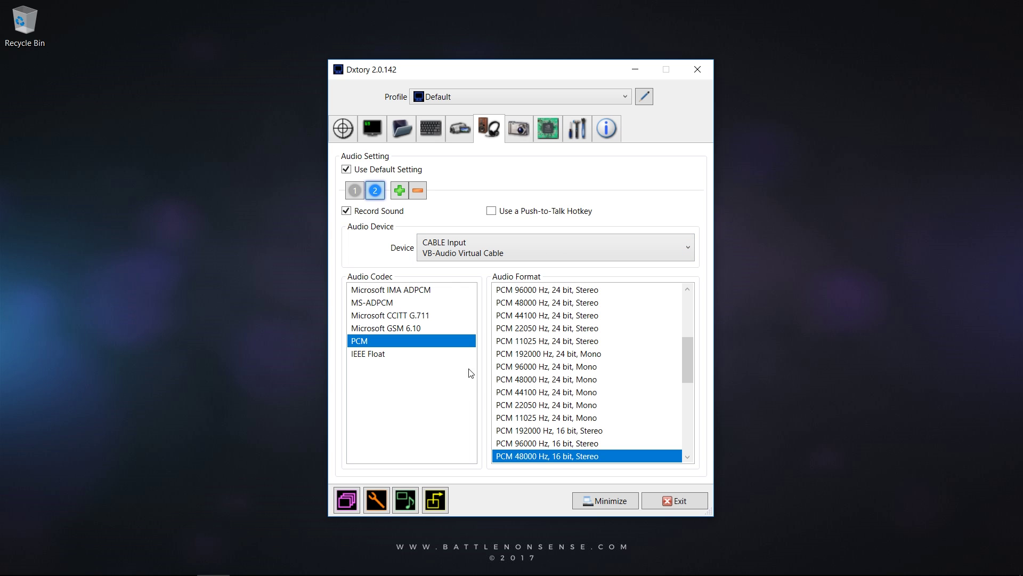
- Add a third stream recording the Microphone, then review streams 2 and 1
click(401, 191)
click(403, 196)
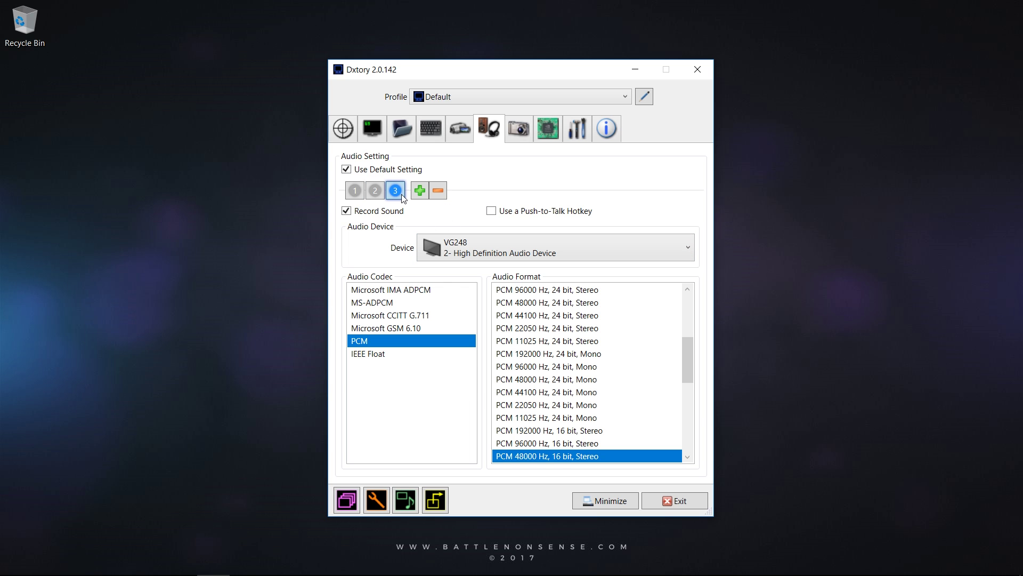
click(464, 246)
click(479, 392)
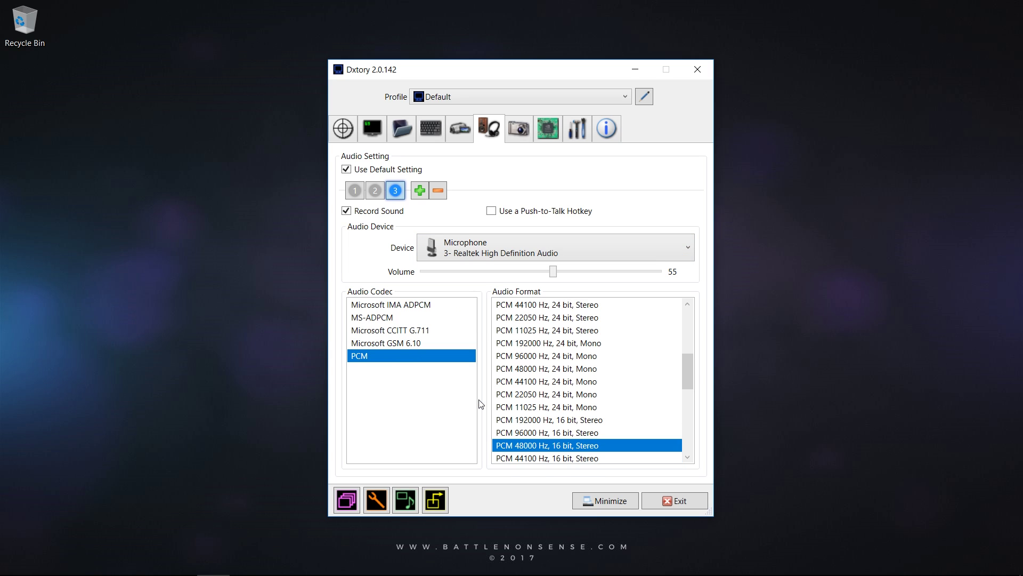
click(376, 191)
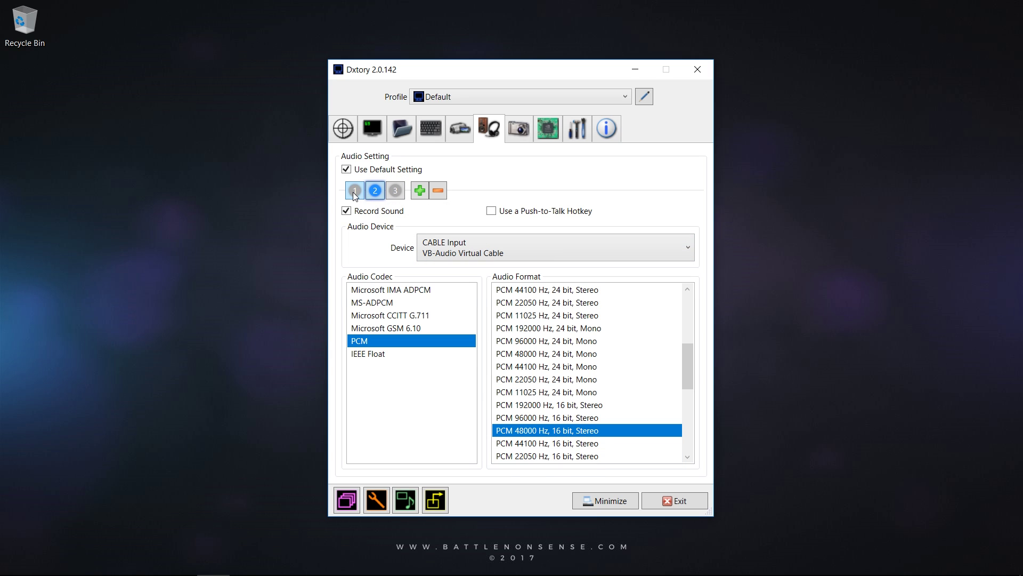
click(354, 191)
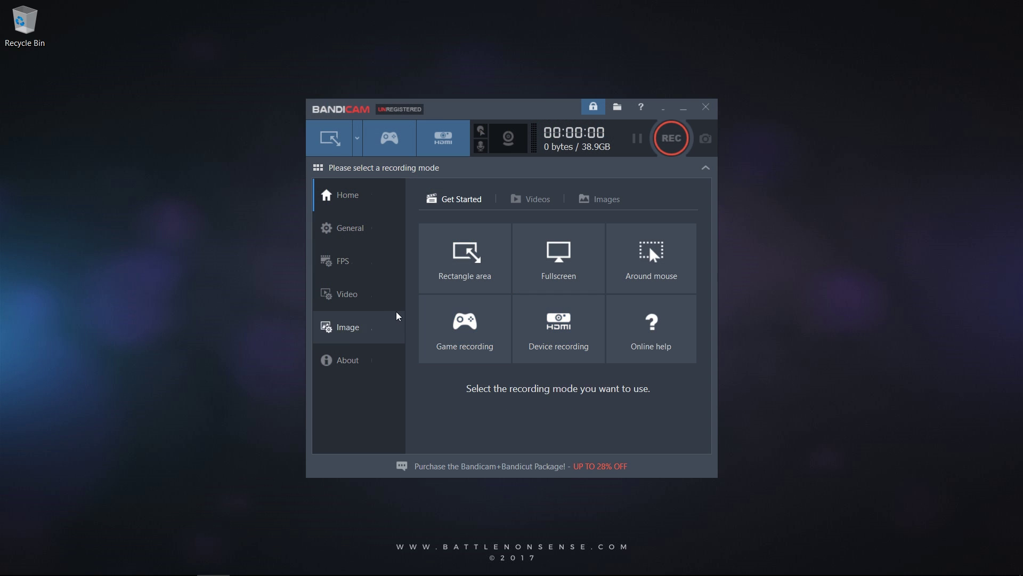
- In Bandicam's Video sound settings, pick VoiceMeeter Input as primary device and leave secondary on Disable
click(343, 296)
click(645, 296)
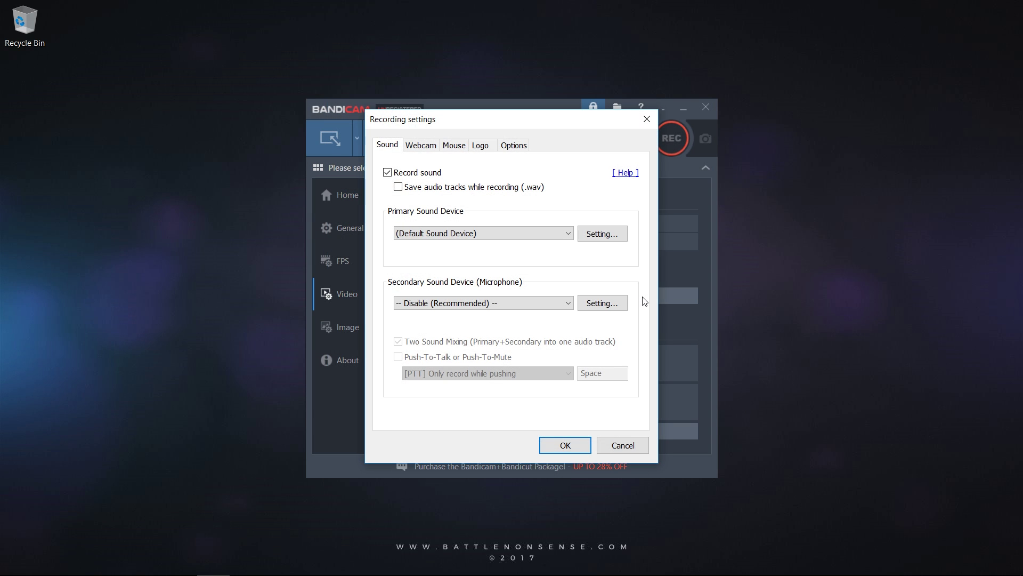
click(484, 233)
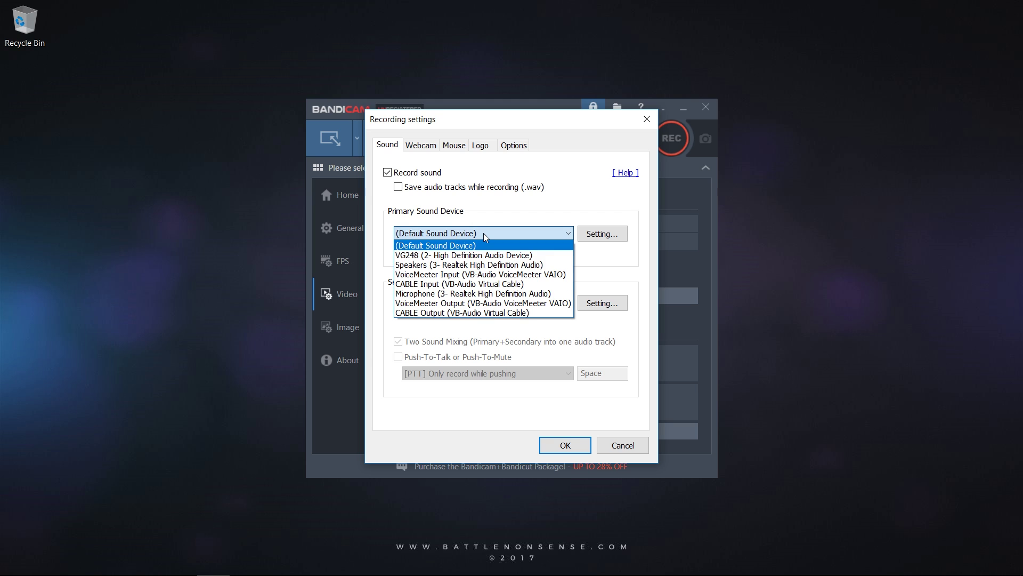
click(483, 275)
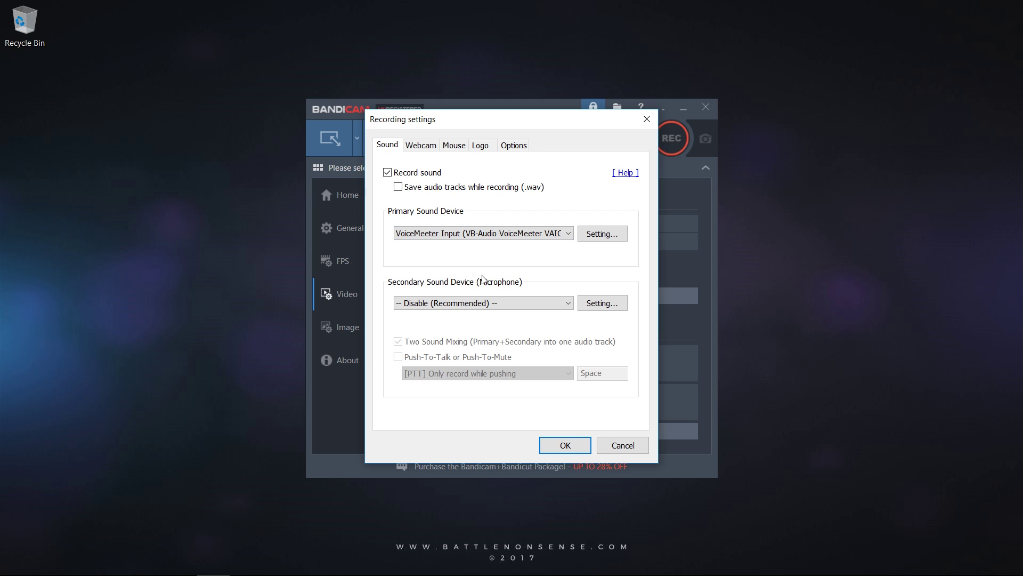
click(525, 303)
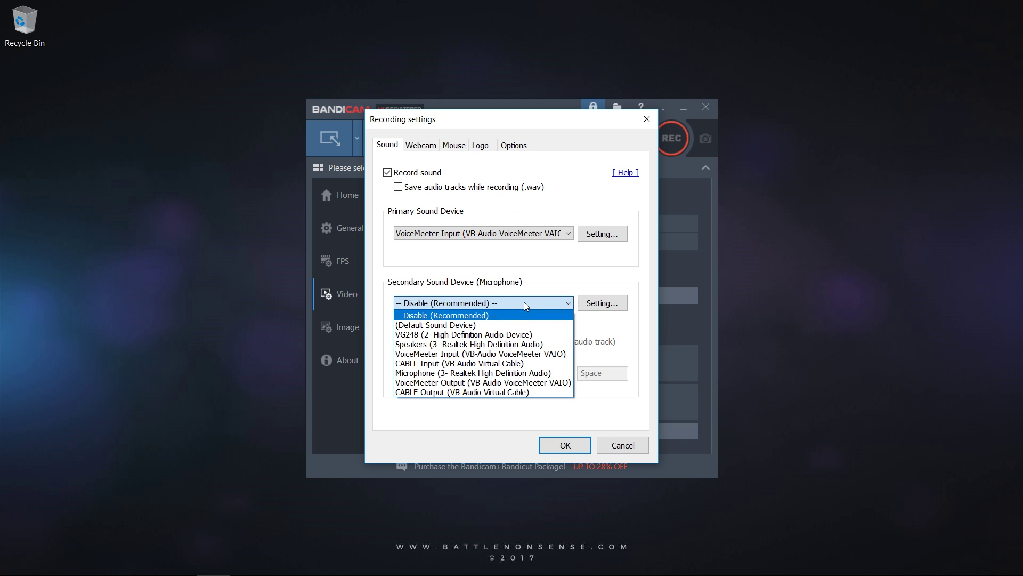
click(524, 301)
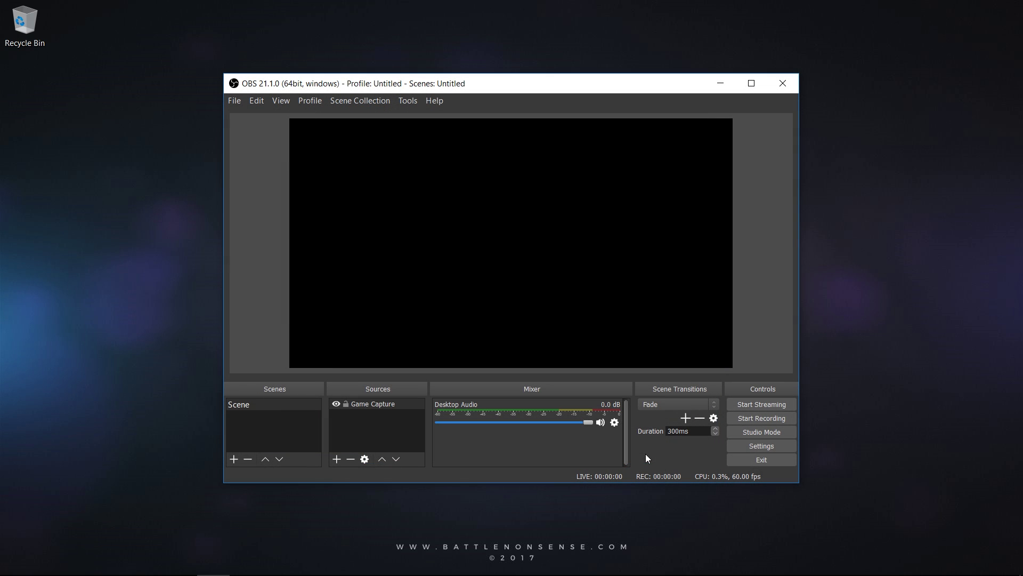
- Set OBS audio devices: Desktop VoiceMeeter Input, Desktop 2 CABLE Input, Mic/Aux Realtek Microphone
click(764, 446)
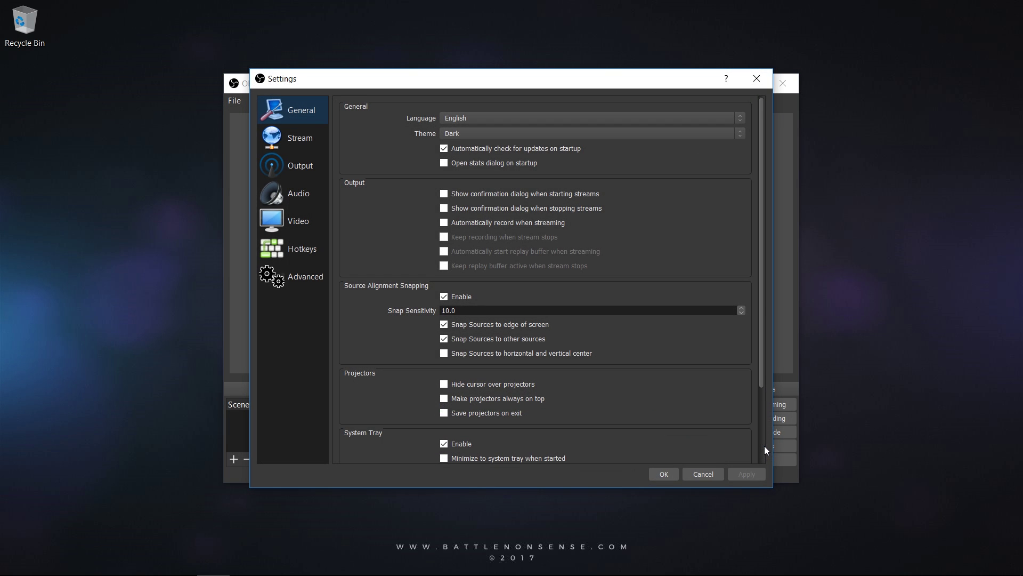
click(300, 194)
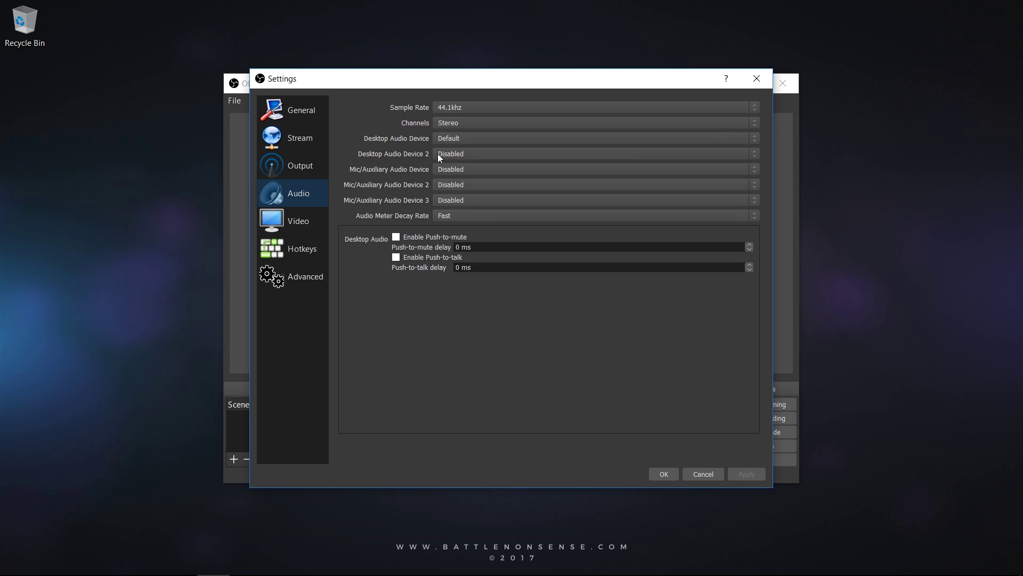
click(453, 138)
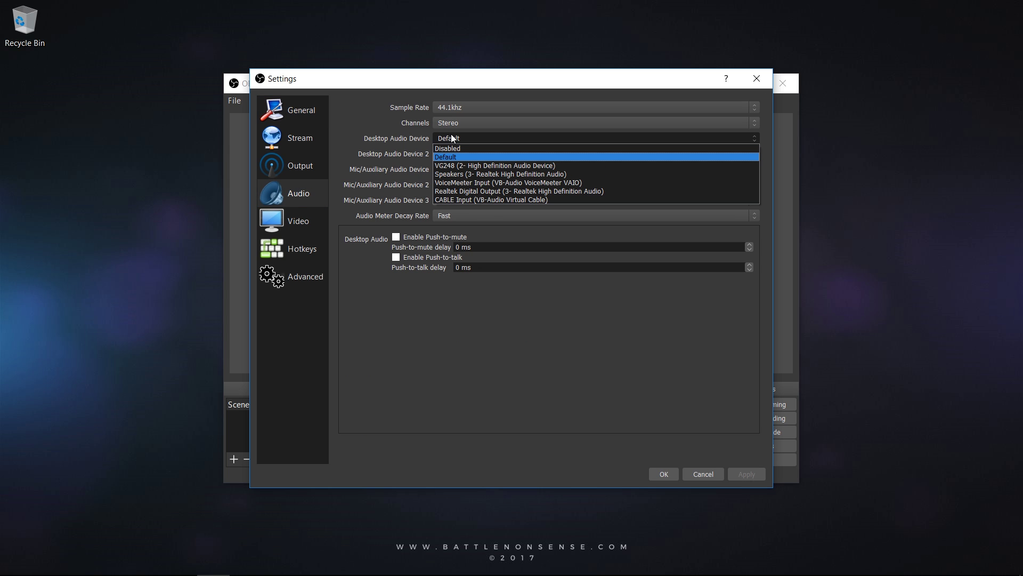
click(472, 183)
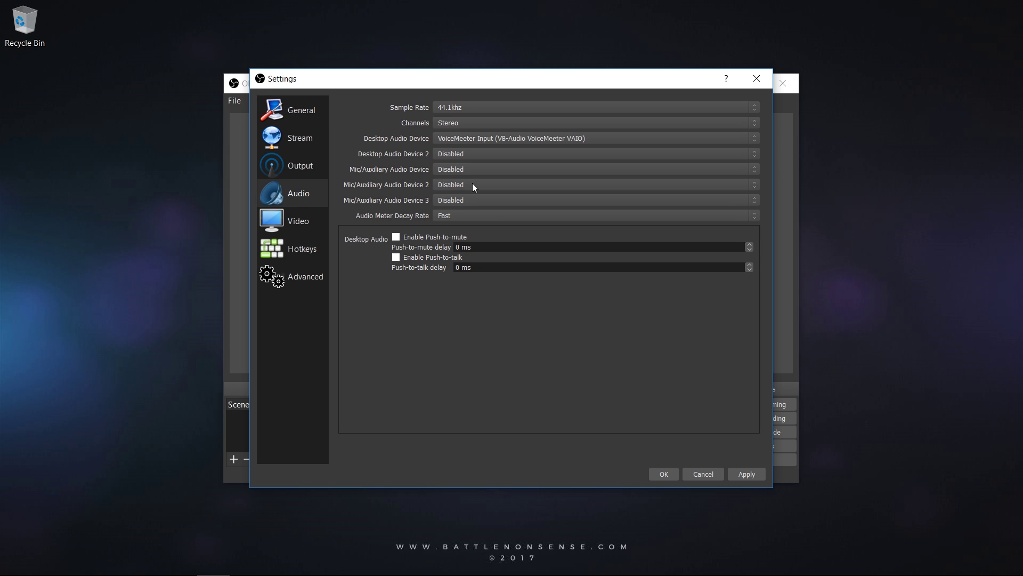
click(468, 155)
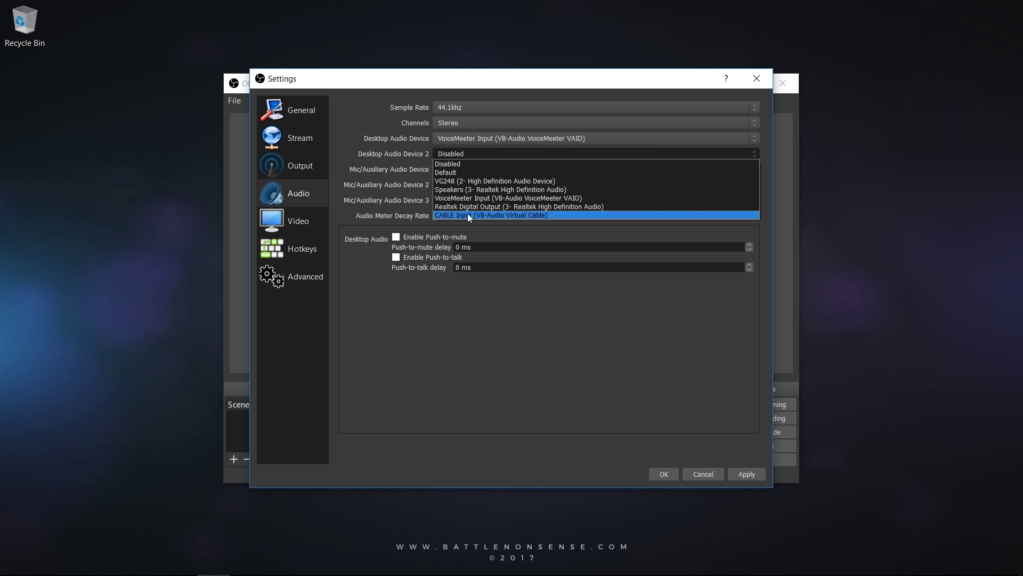
click(468, 214)
click(461, 171)
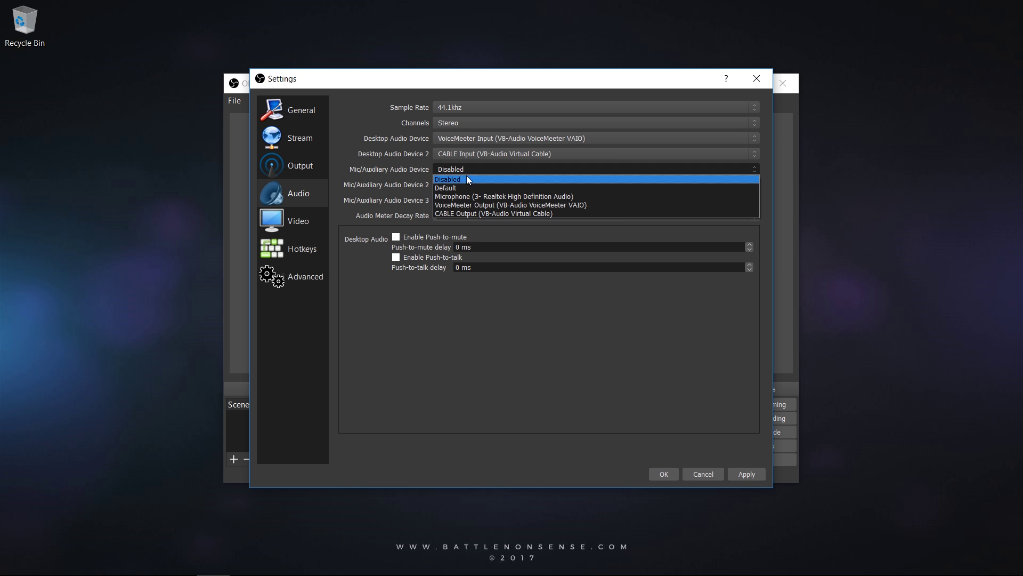
click(471, 197)
click(663, 474)
mouse_move(606, 379)
mouse_down()
mouse_move(606, 411)
mouse_move(602, 366)
mouse_up()
- Rename mixer sources Desktop Audio, Desktop Audio 2 and Mic/Aux to Game Audio, VOIP and Mic
right_click(544, 392)
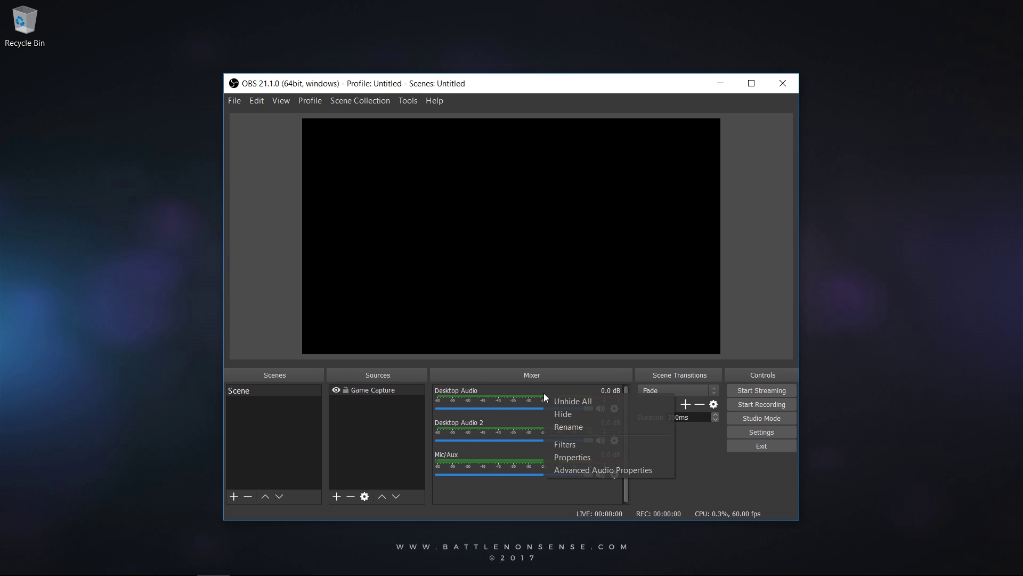
click(581, 428)
text(Game Audio)
key(Return)
right_click(464, 426)
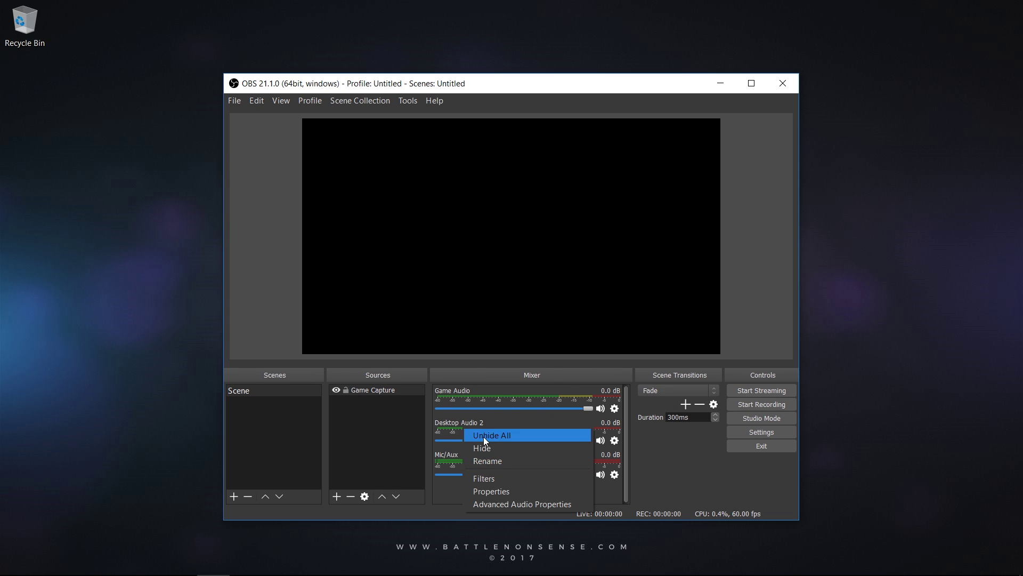
click(499, 465)
text(VOIP)
key(Return)
right_click(499, 466)
click(512, 501)
text(Mic)
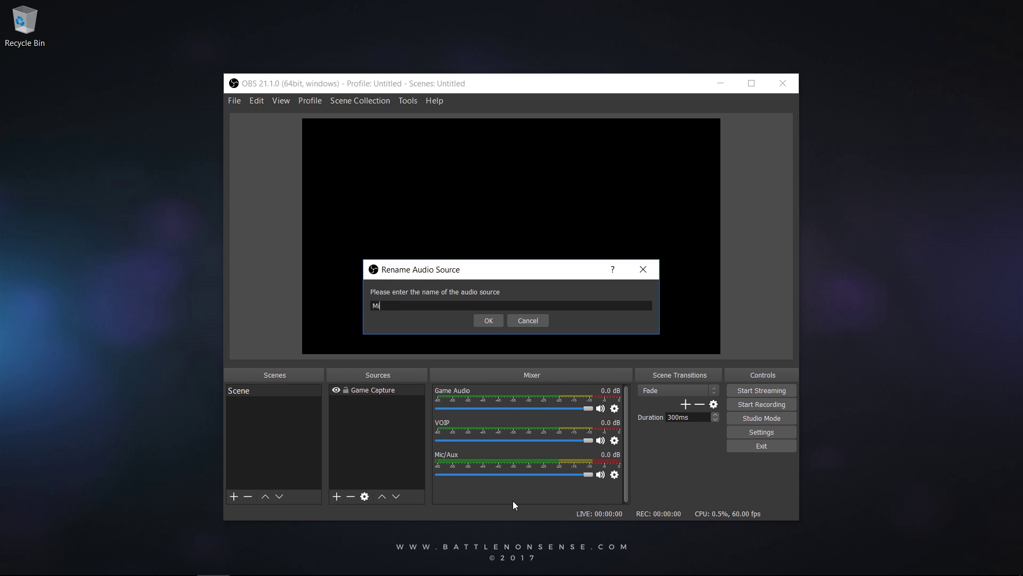
key(Return)
- In Advanced Audio Properties, untick extra tracks so Game Audio, VOIP and Mic use tracks 1, 2, 3
right_click(508, 497)
click(527, 518)
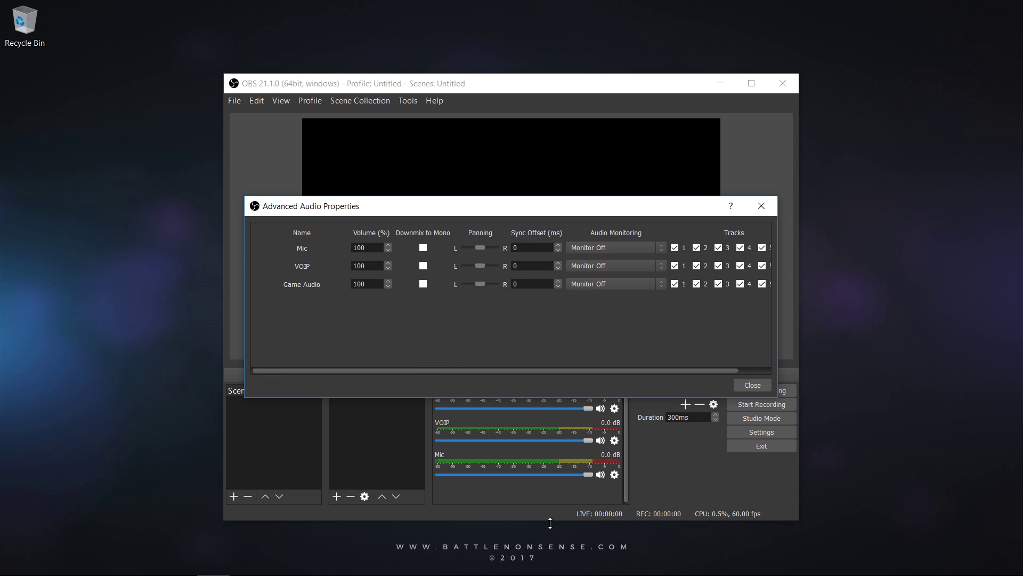
drag(778, 340, 834, 339)
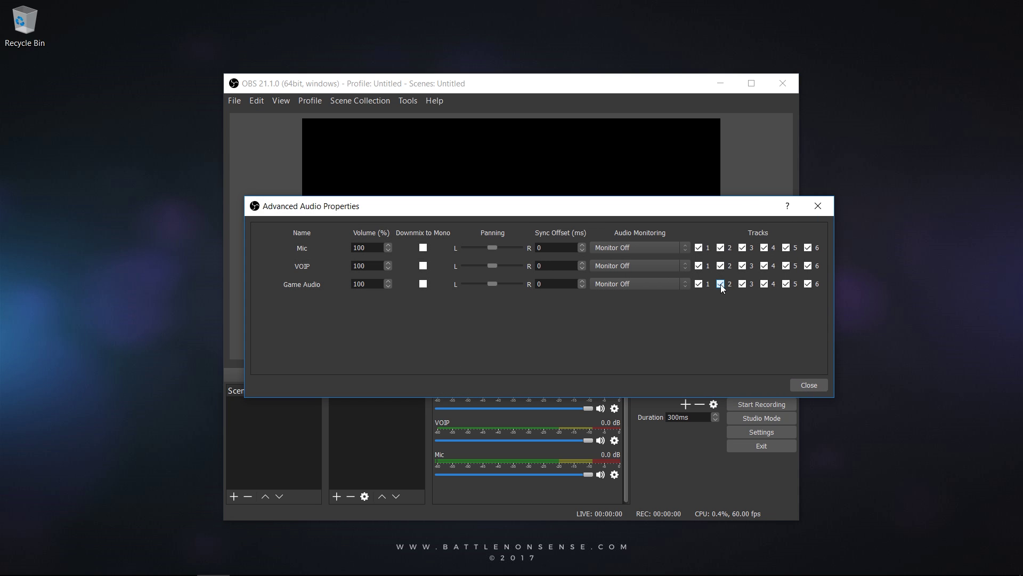
click(787, 284)
click(809, 284)
click(699, 265)
click(742, 265)
click(787, 265)
click(809, 265)
click(699, 247)
- Switch the OBS Output Mode to Advanced
click(805, 384)
click(760, 432)
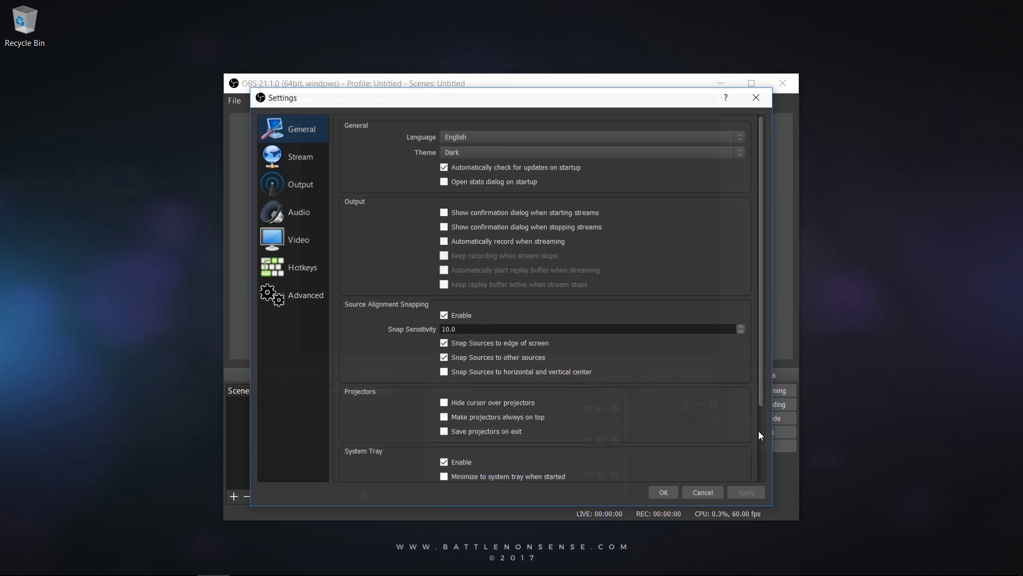
click(283, 180)
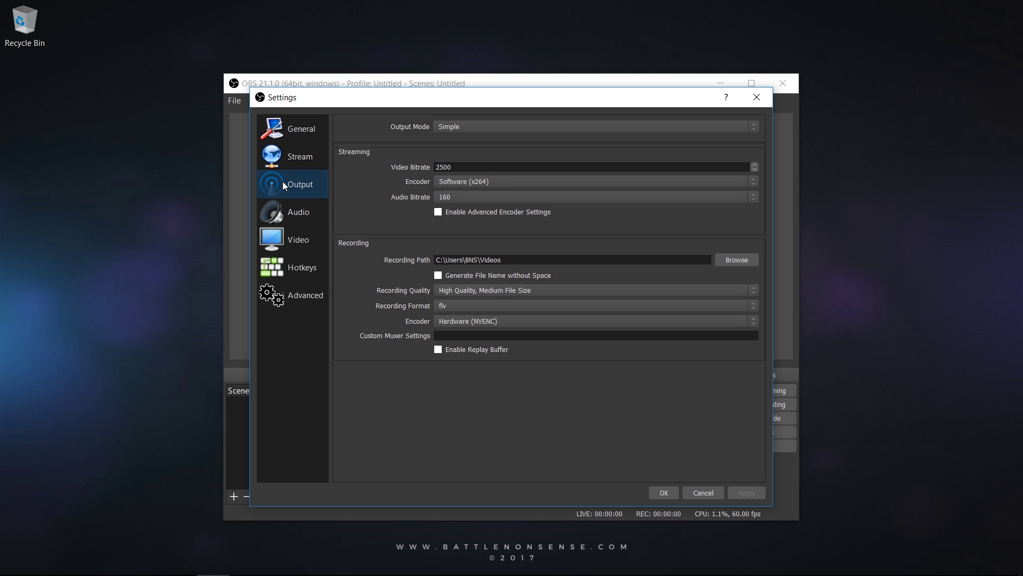
click(453, 125)
click(459, 145)
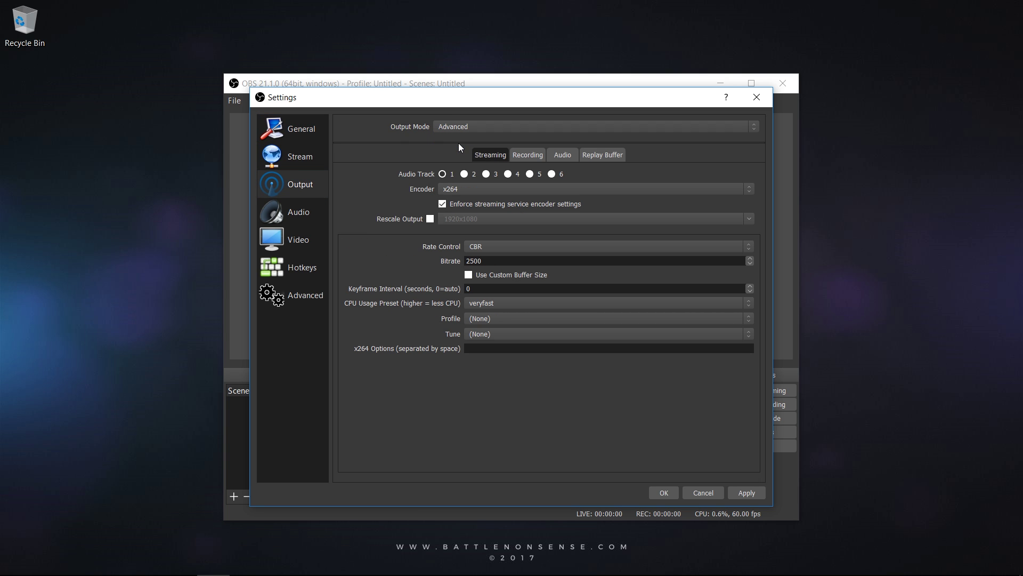
- Name audio tracks 1–3 Game Audio, VOIP and Mic
click(566, 155)
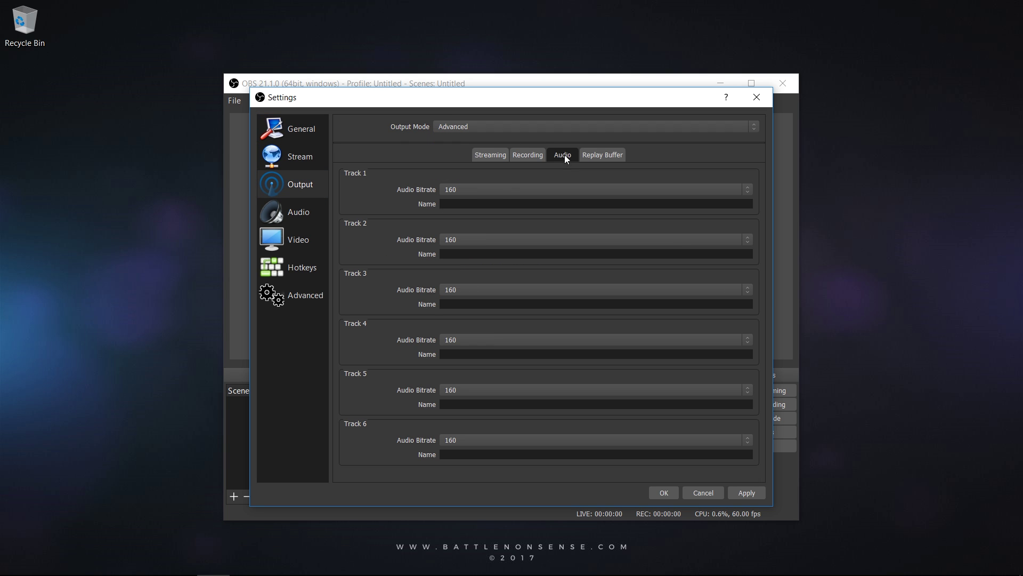
click(472, 202)
text(Game Audio)
click(463, 255)
text(VOIP)
click(456, 305)
text(Mic)
- Set the audio bitrate of tracks 3, 2 and 1 to 320
click(456, 289)
click(456, 364)
click(457, 239)
click(459, 314)
click(458, 189)
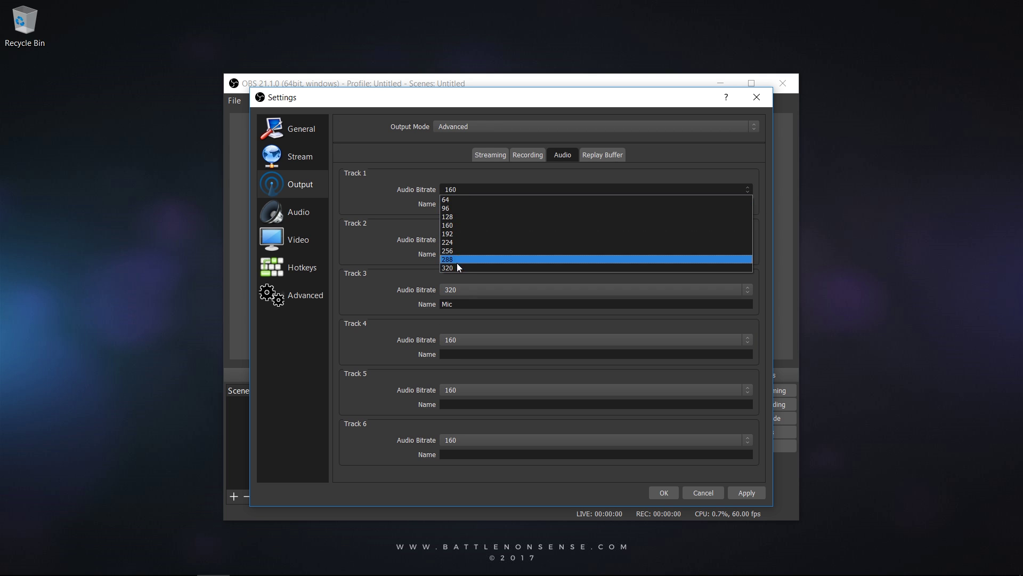
click(457, 267)
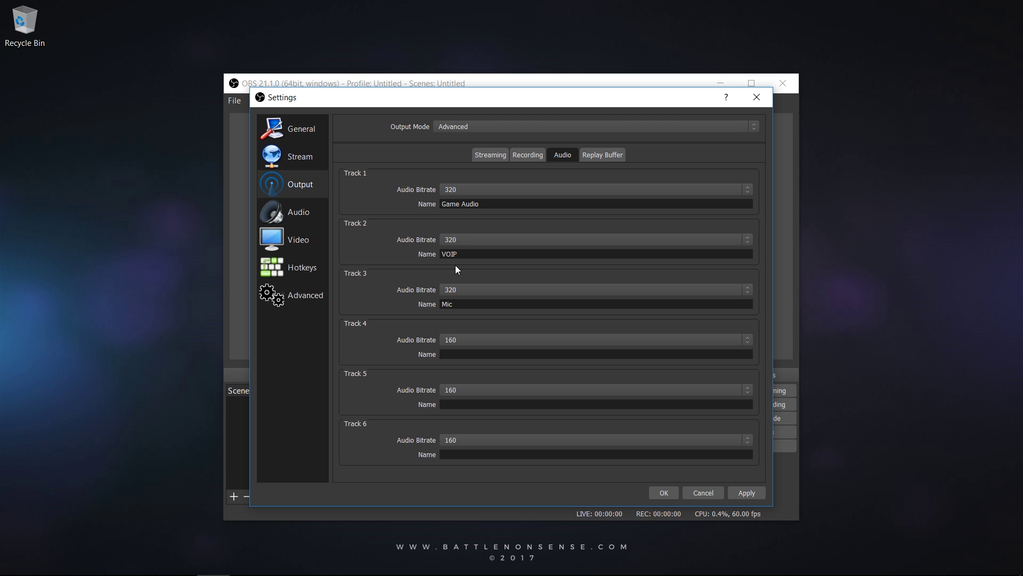
- Record audio tracks 1–3 in ts format
click(526, 156)
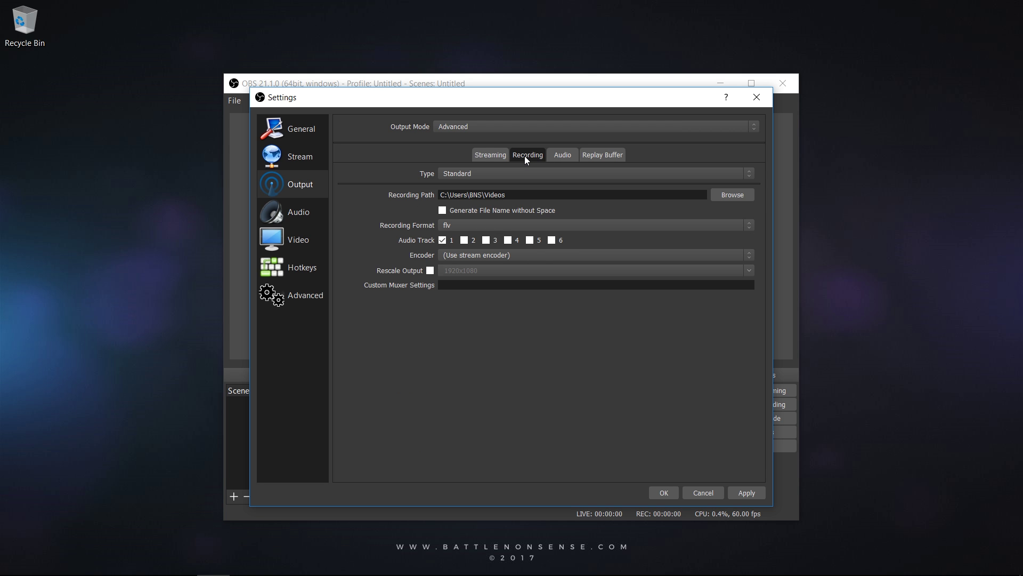
click(464, 240)
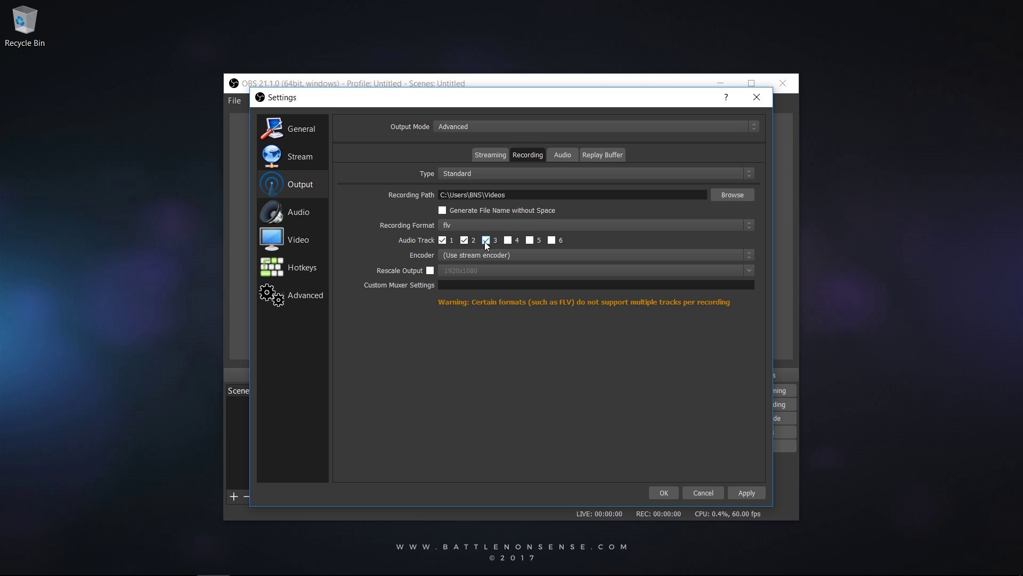
click(467, 224)
click(460, 269)
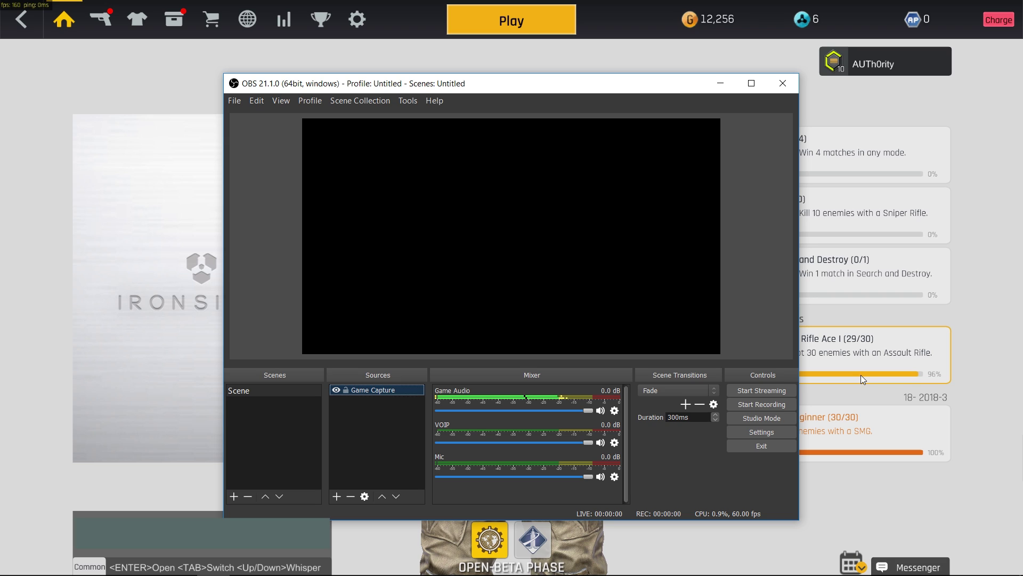
- Set the Game Capture source to Capture specific window with ironsight.exe selected
click(369, 429)
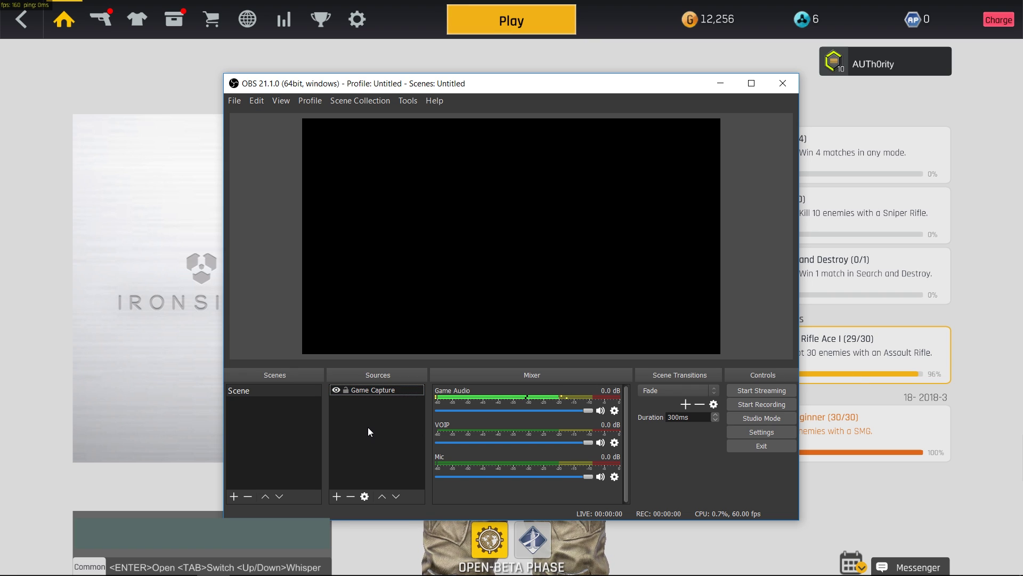
right_click(378, 389)
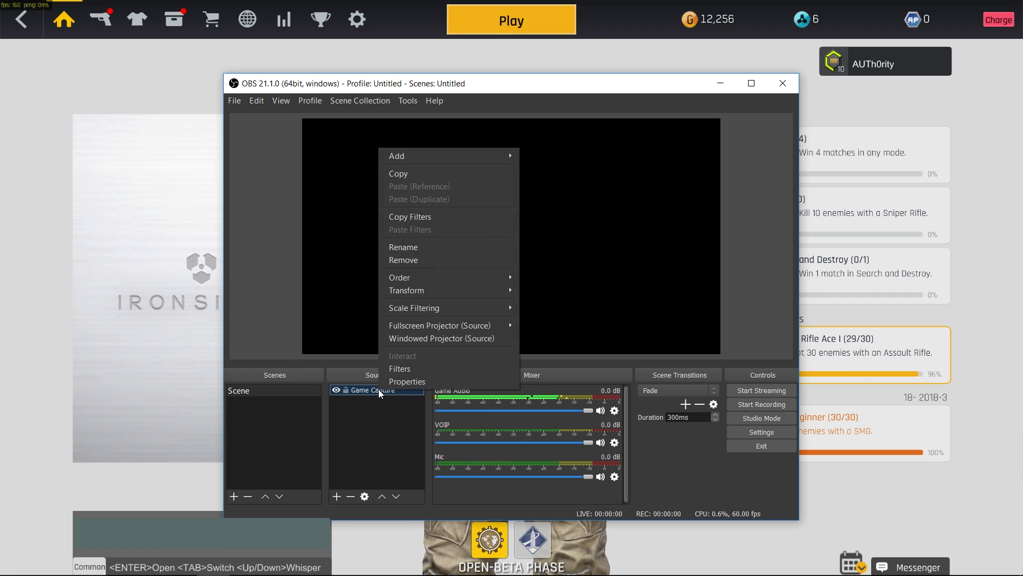
click(397, 382)
click(432, 349)
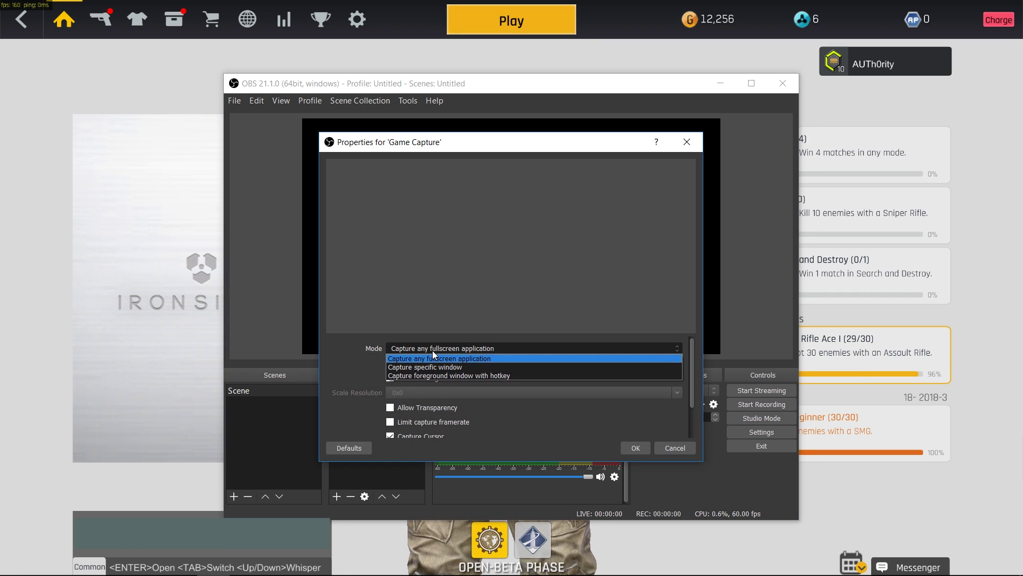
click(433, 366)
click(436, 325)
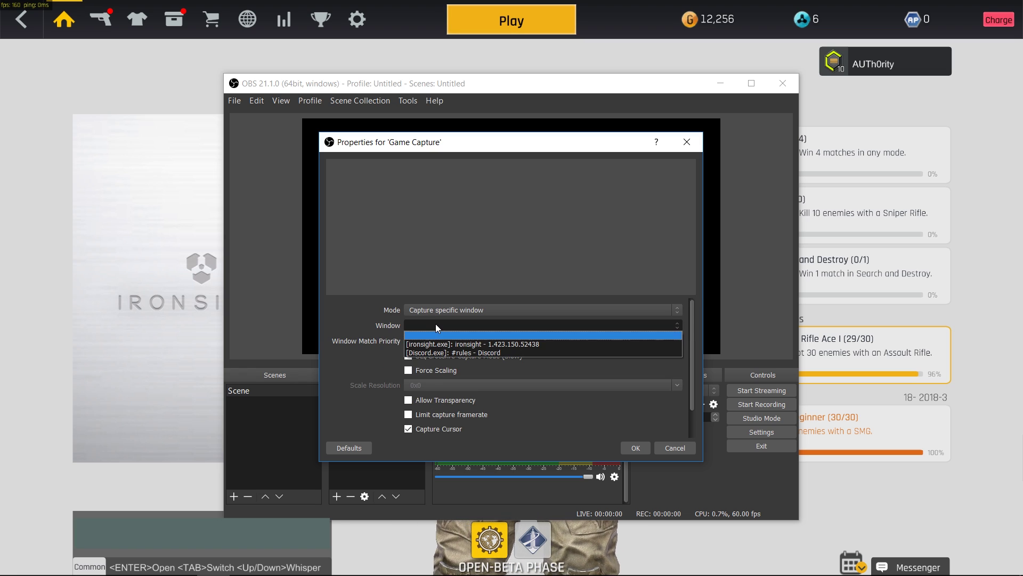
click(437, 344)
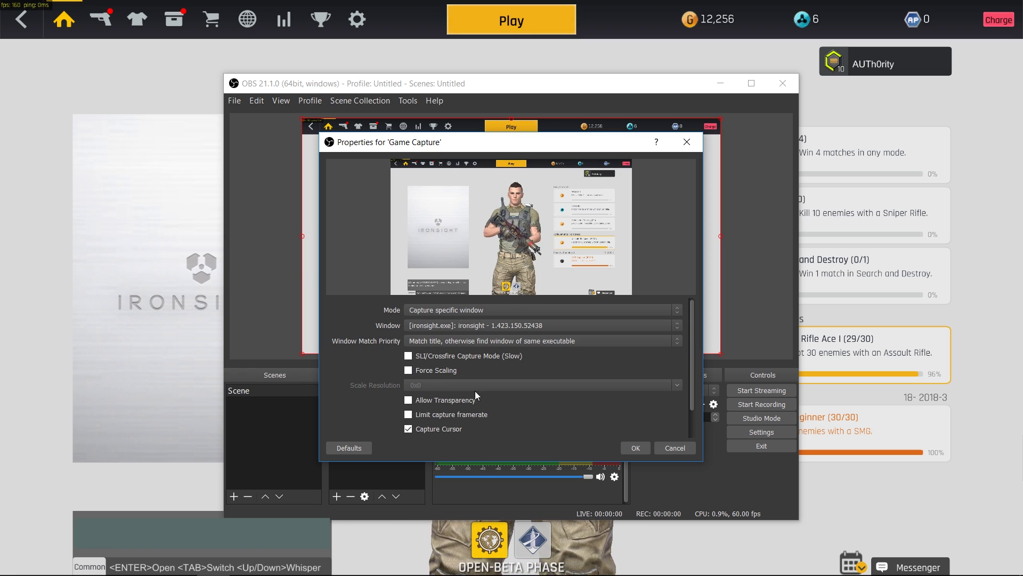
click(641, 450)
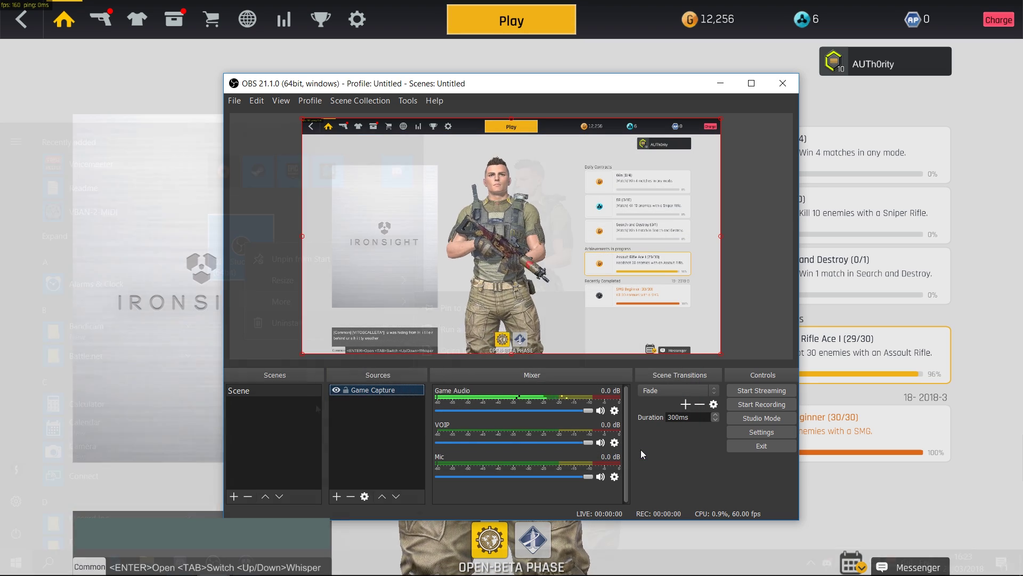
- Locate the OBS Studio (64bit) shortcut and enable Run as administrator in its Compatibility properties
key(super)
right_click(243, 243)
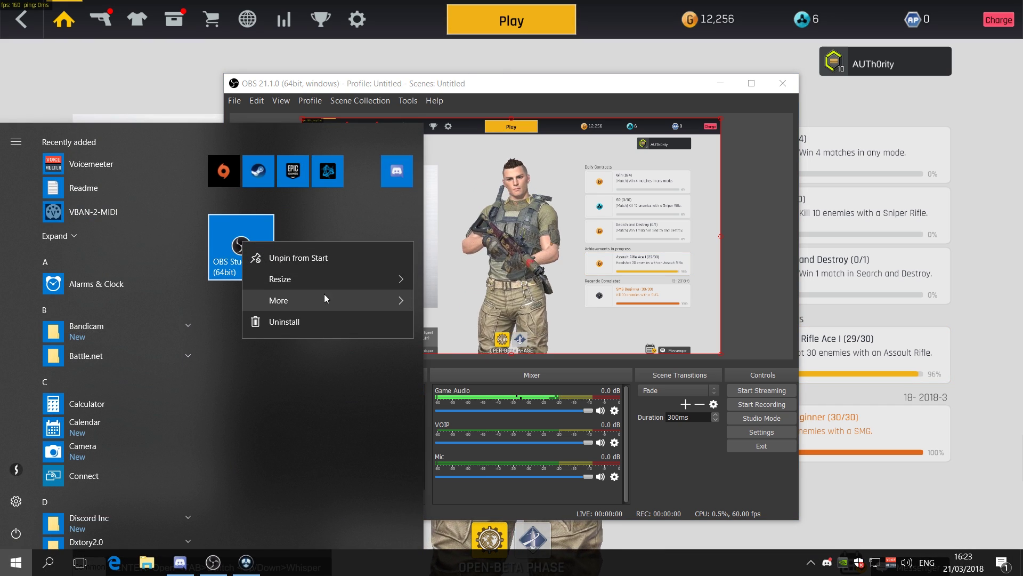
mouse_move(329, 298)
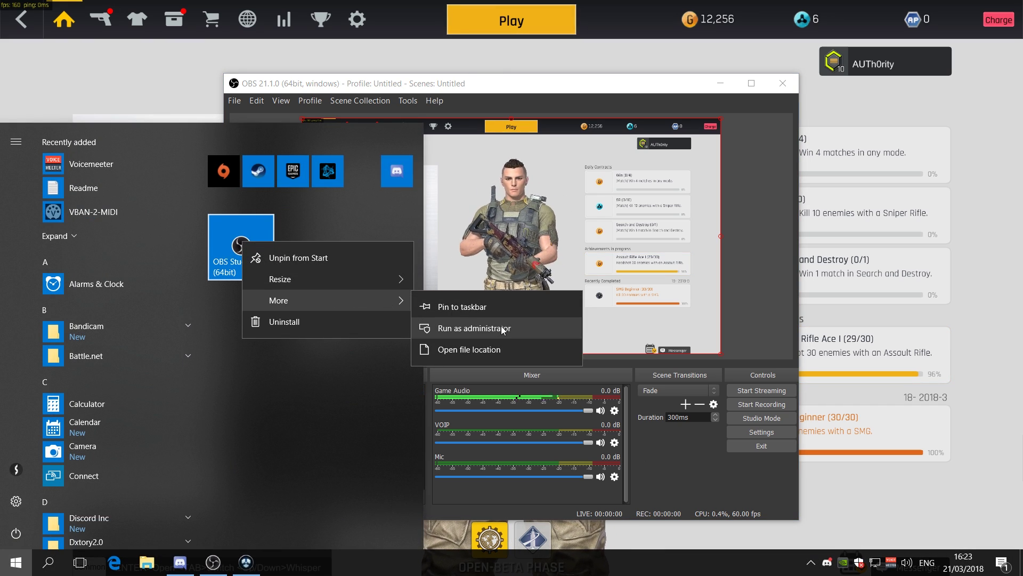
click(479, 350)
right_click(368, 243)
click(435, 483)
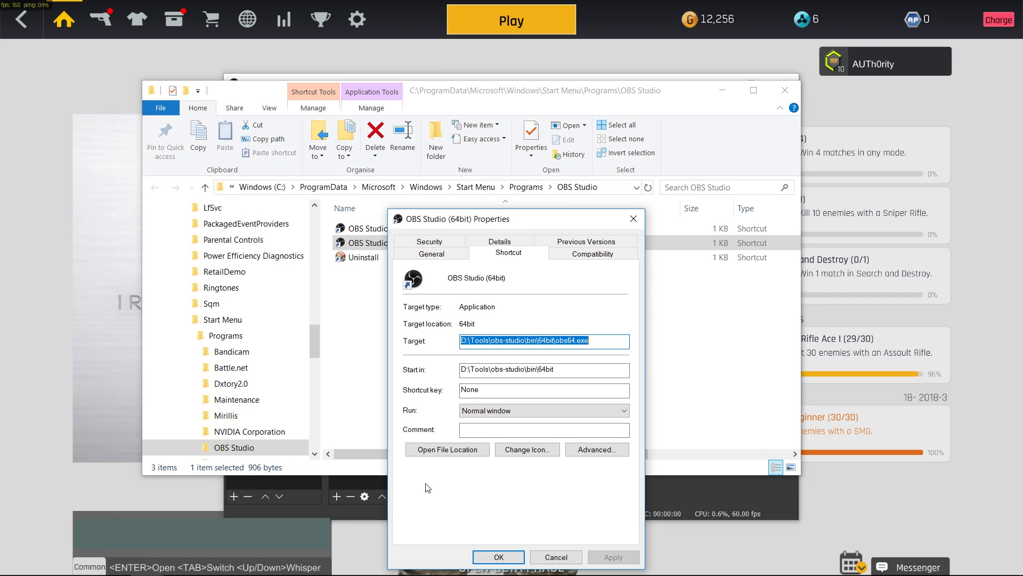
click(584, 253)
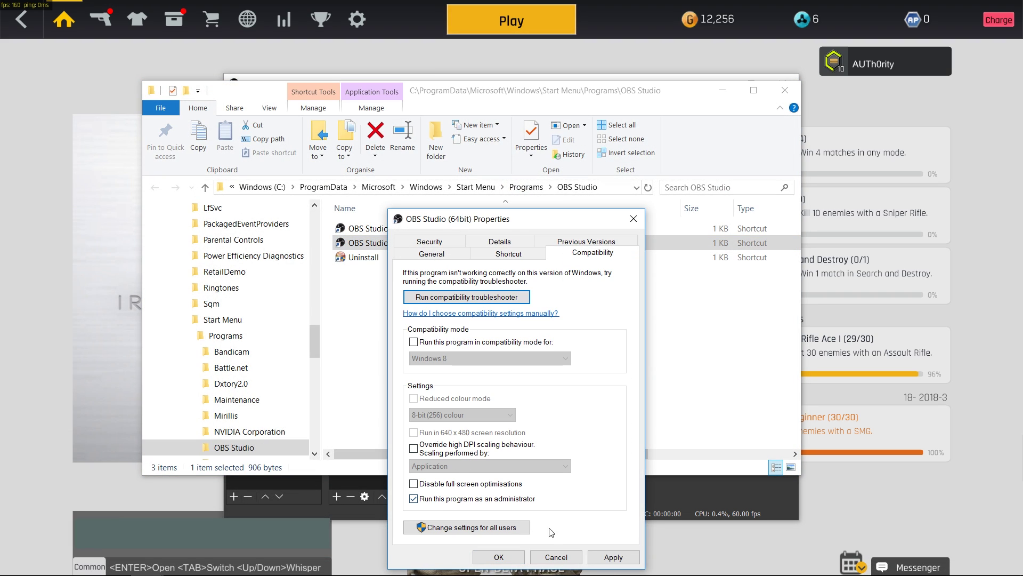
click(499, 557)
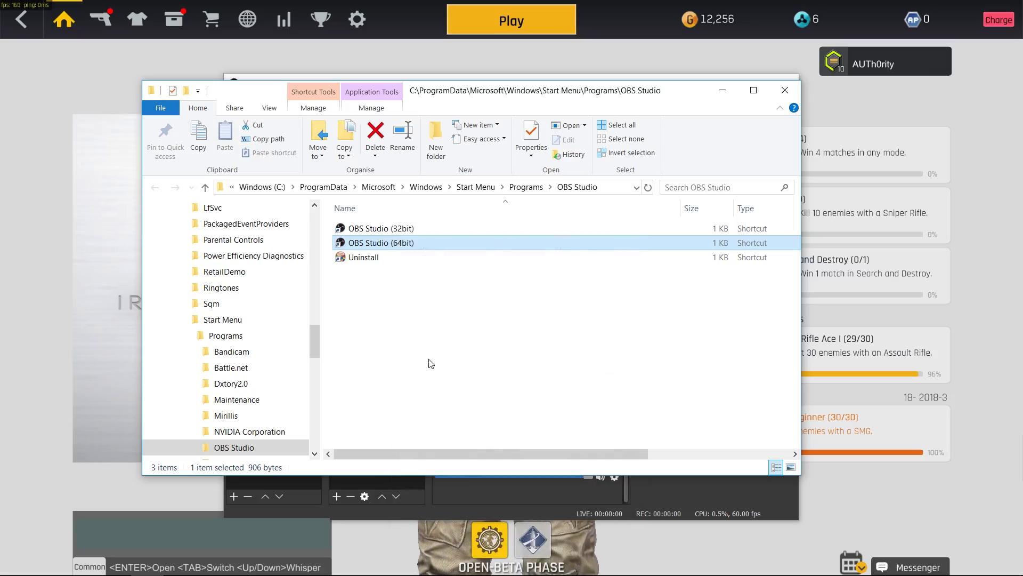
- Close the File Explorer window showing the OBS Studio folder
click(784, 90)
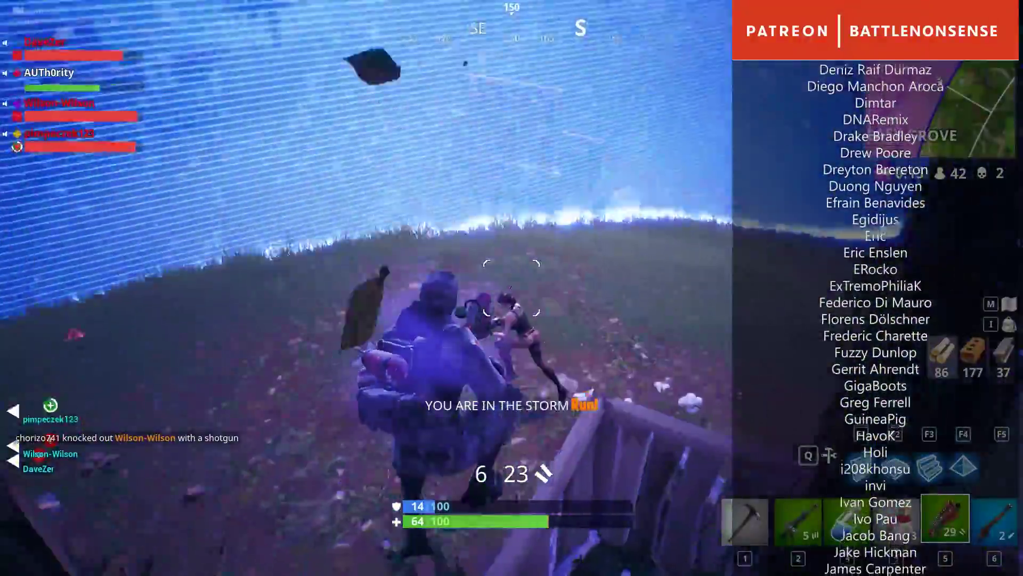
- Shoot the nearby enemy with the shotgun, knock them down and finish them off
click(512, 287)
click(512, 288)
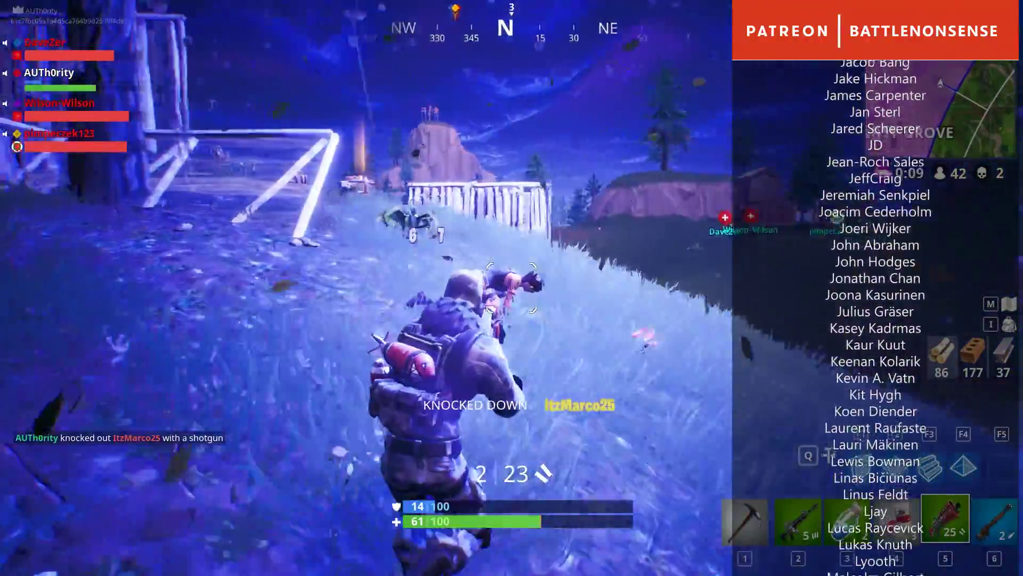
click(511, 287)
- Run uphill toward the hilltop house, switching to a consumable and reloading on the way
key(w)
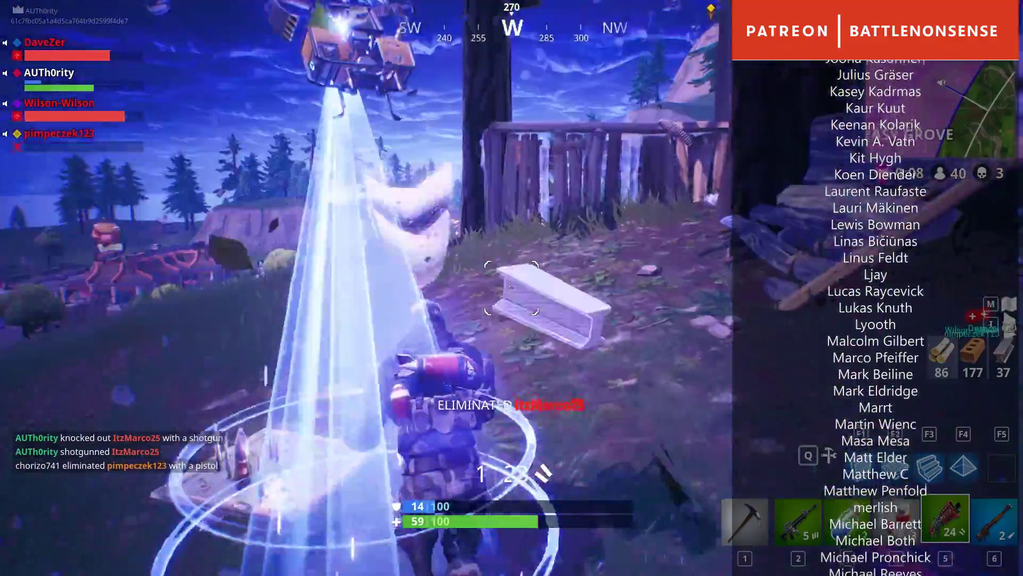
key(w)
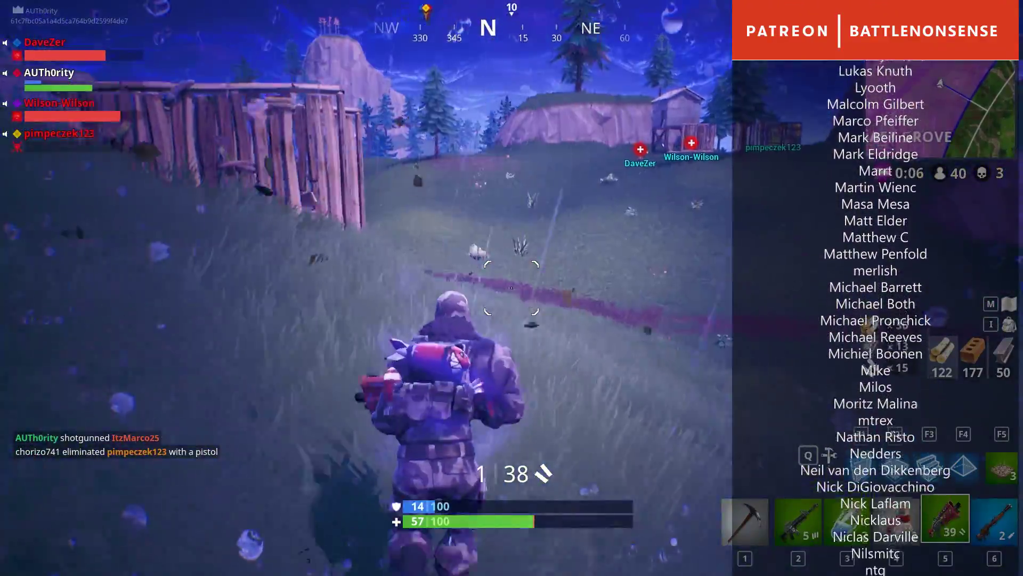
key(4)
key(w)
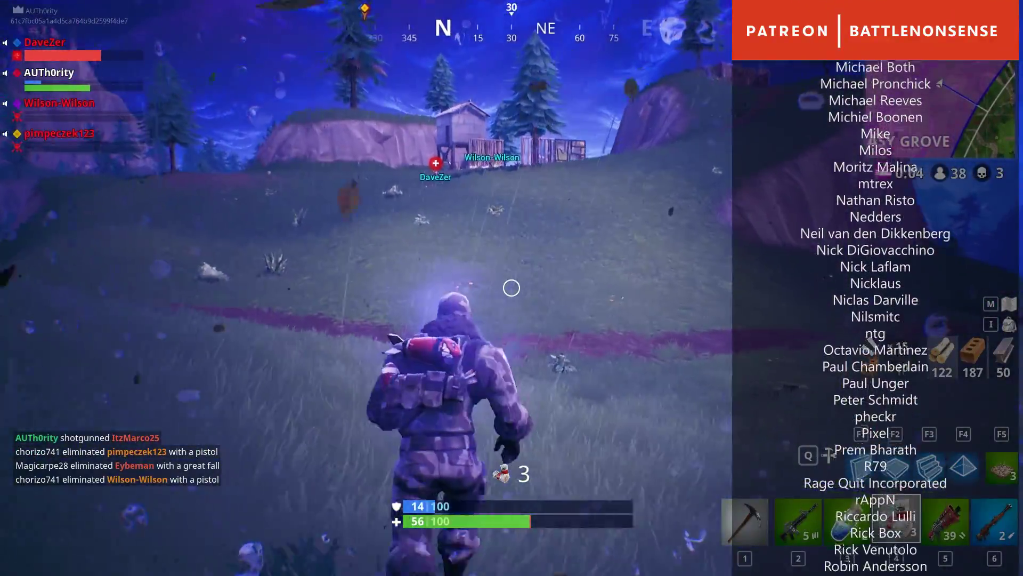
key(w)
key(r)
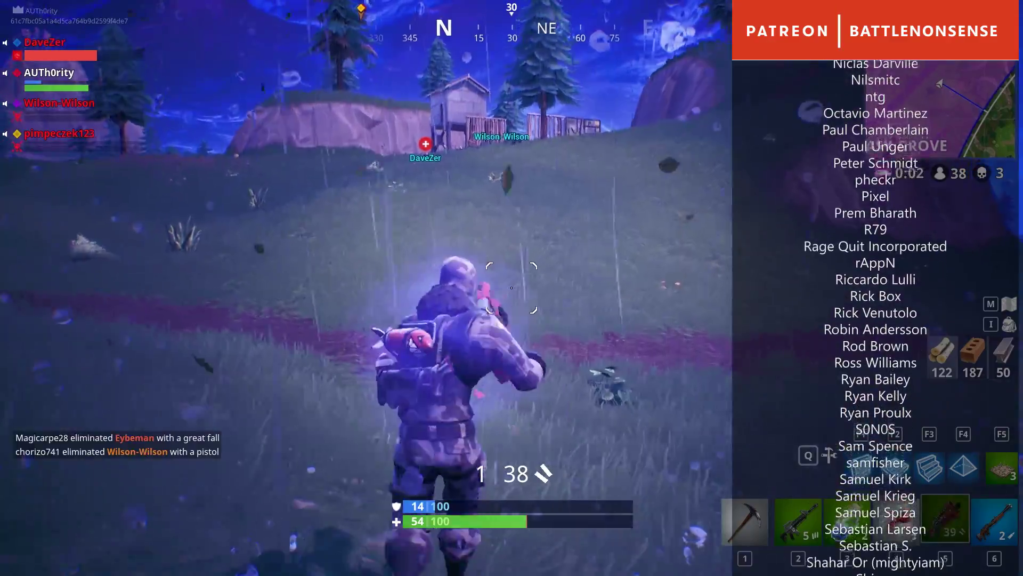
key(r)
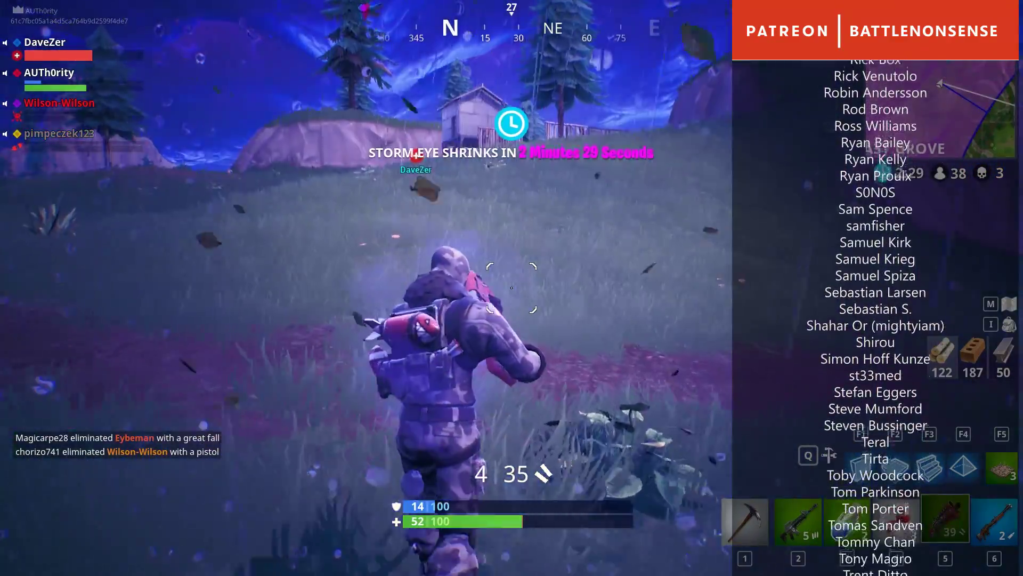
key(w)
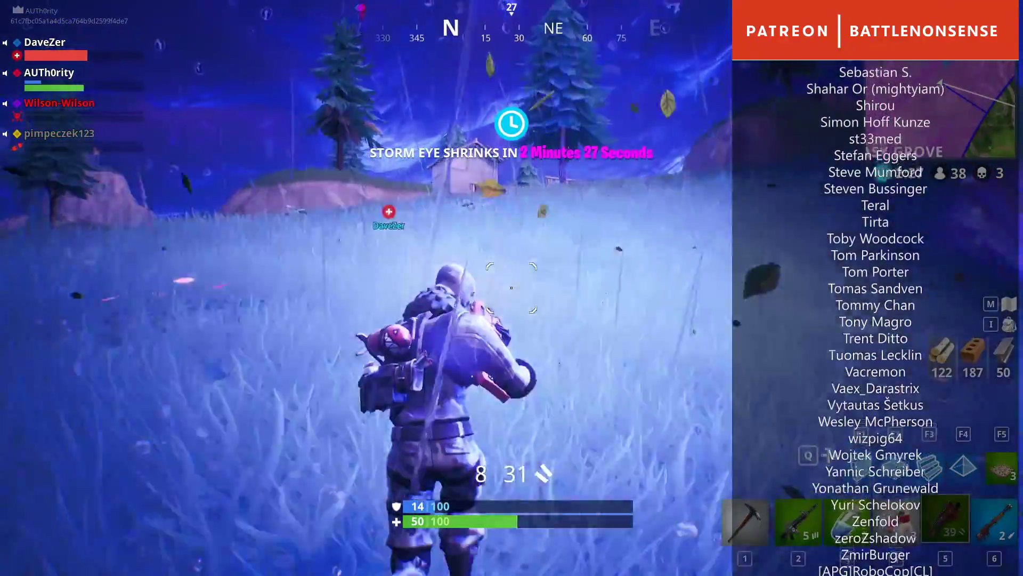
key(w)
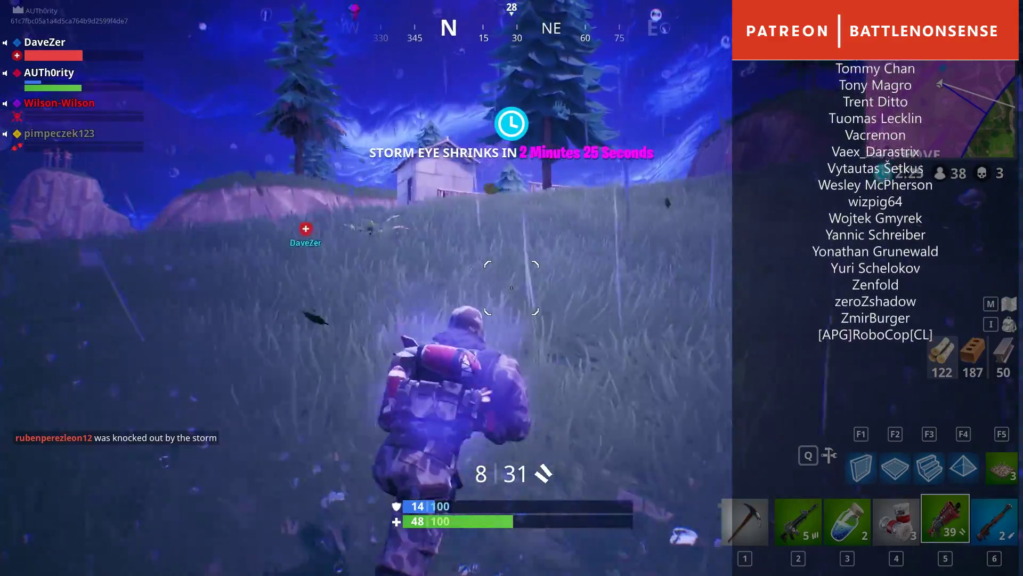
key(w)
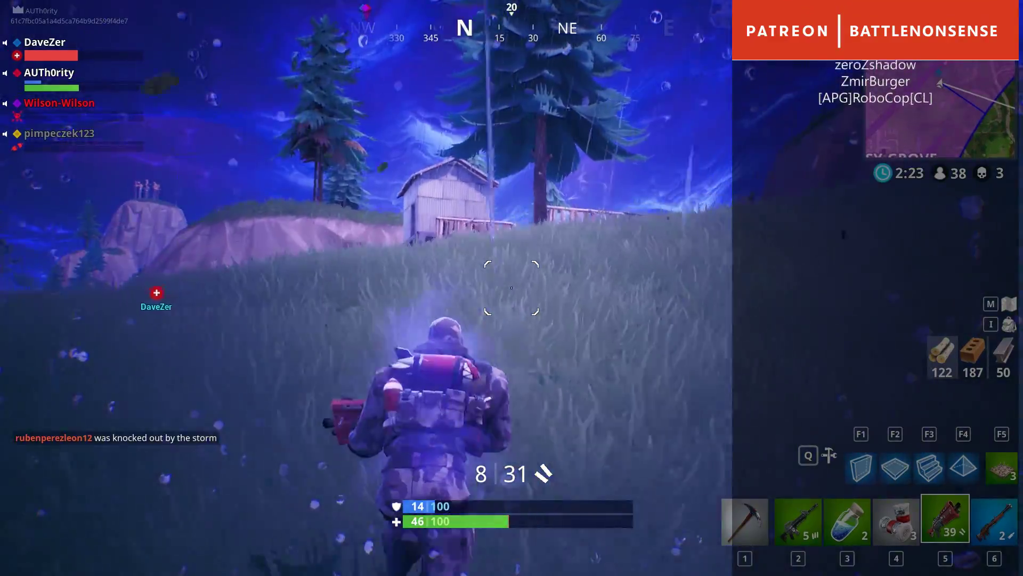